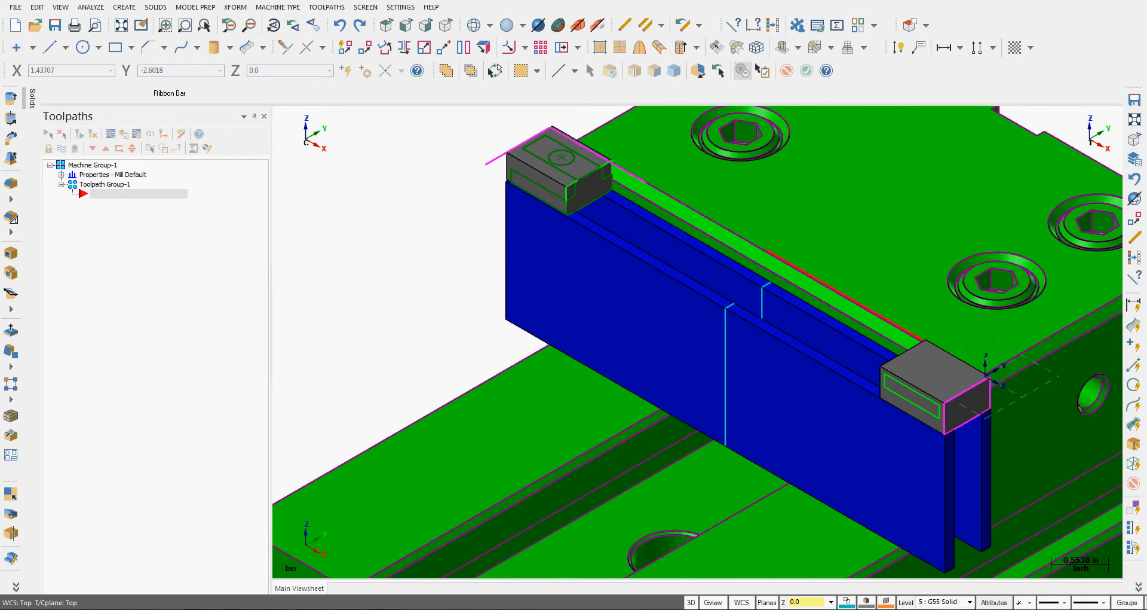
Step: Hide levels 2, 15 (Parallels), 100 (Vise) and 101 so only the part geometry and solids are displayed
click(907, 602)
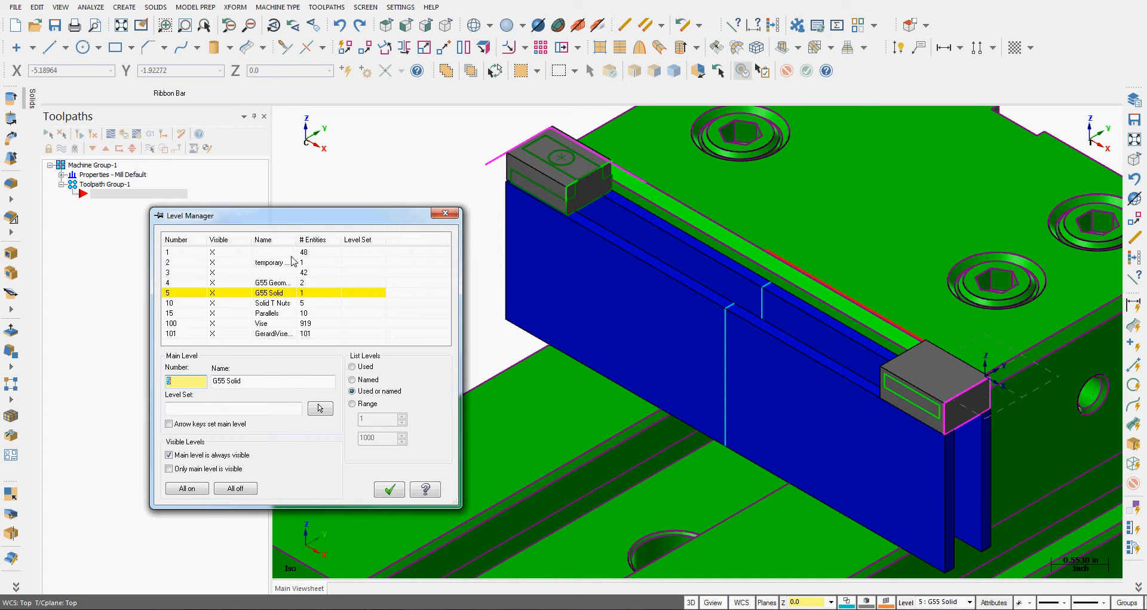
click(213, 262)
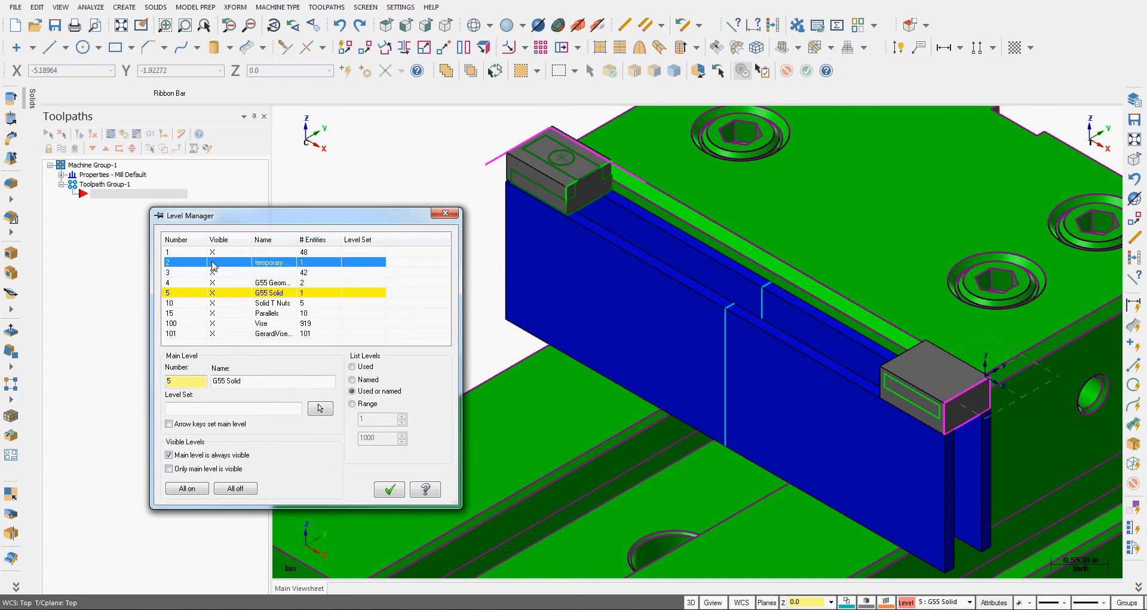
click(214, 272)
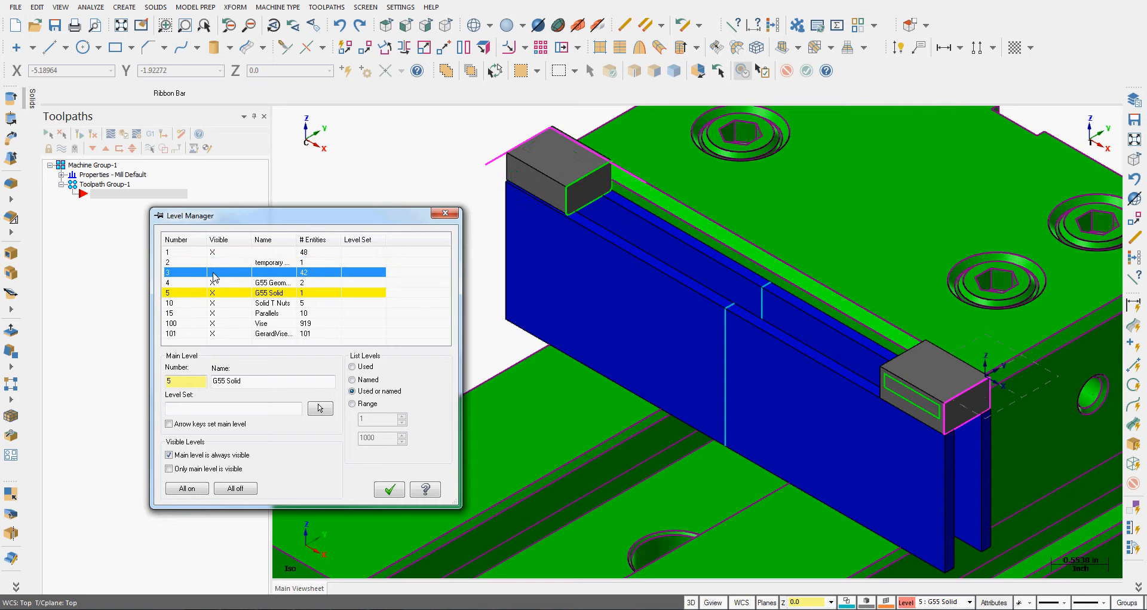
click(213, 273)
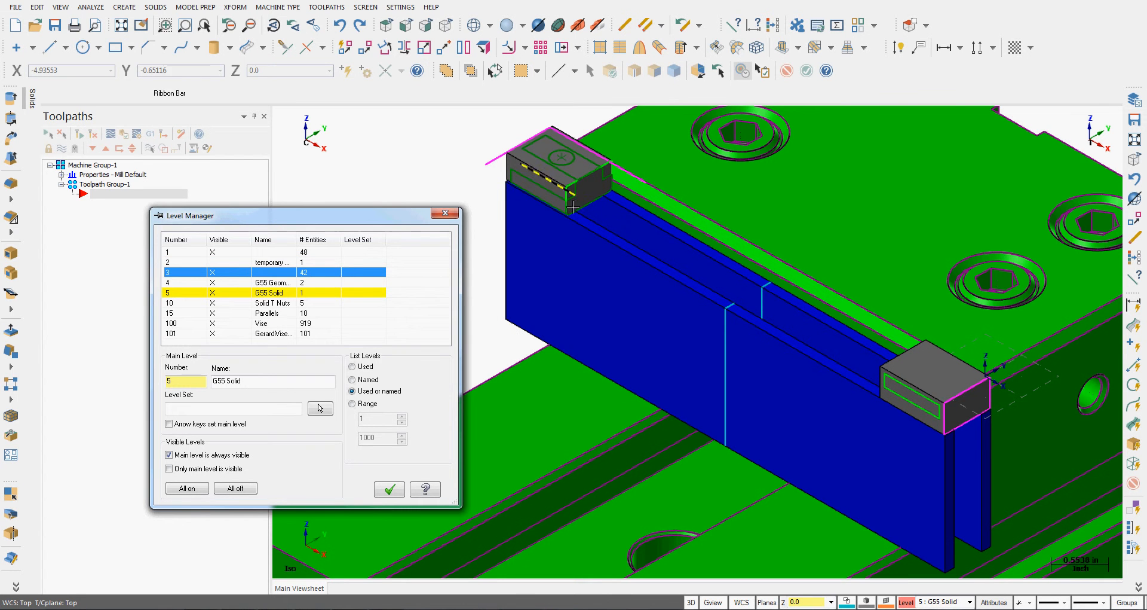
click(213, 323)
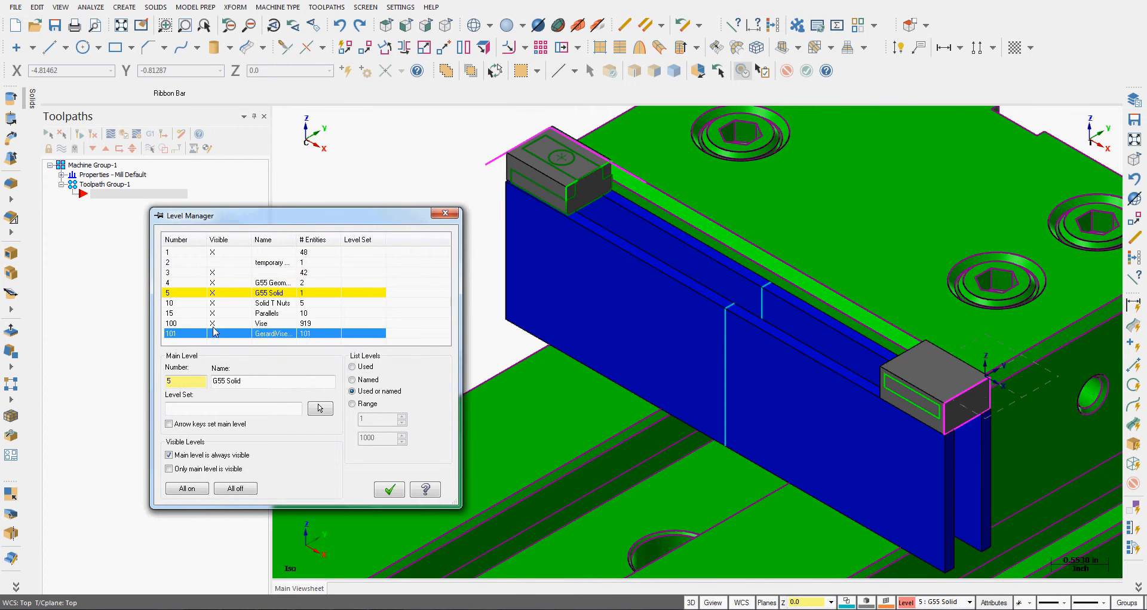
click(390, 488)
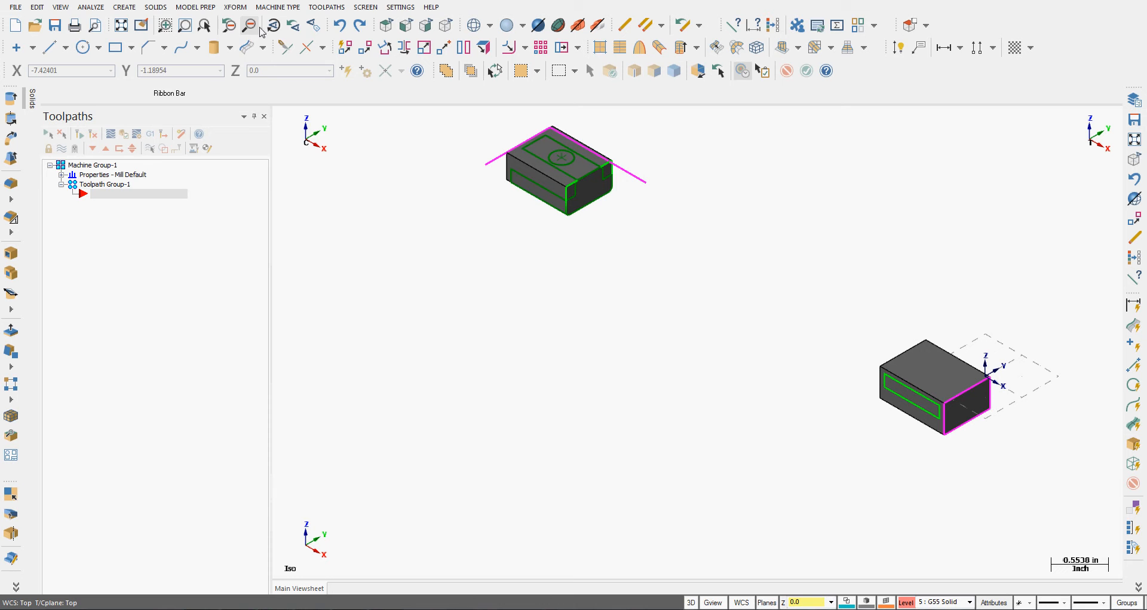
Step: Translate the G55 block with its geometry by -0.125 in X as a move, and clear the result colors
click(235, 7)
click(253, 22)
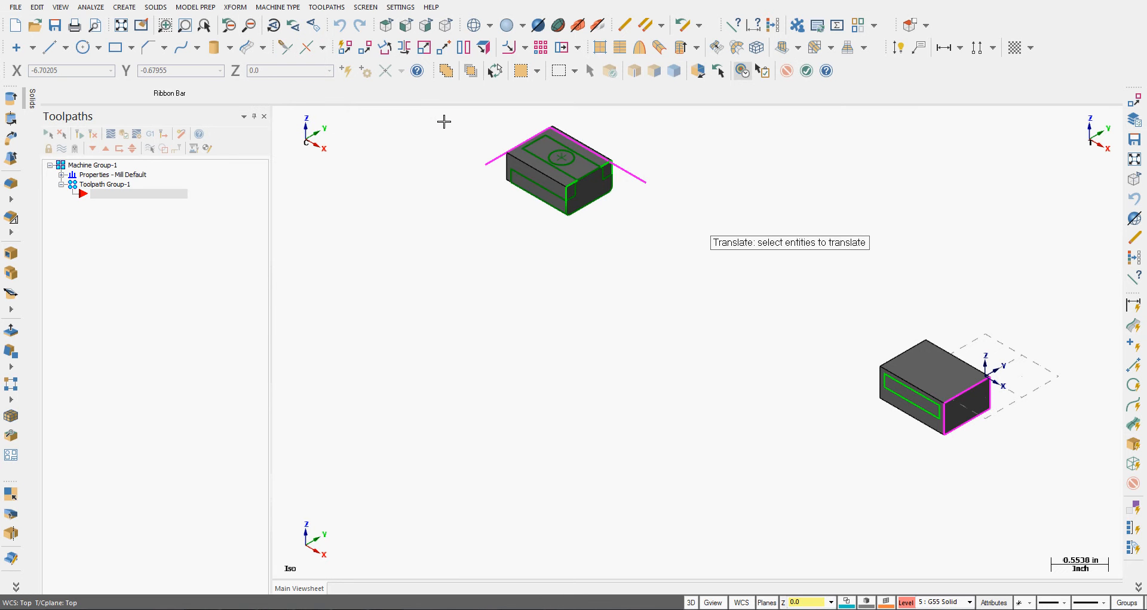
drag(444, 121, 679, 243)
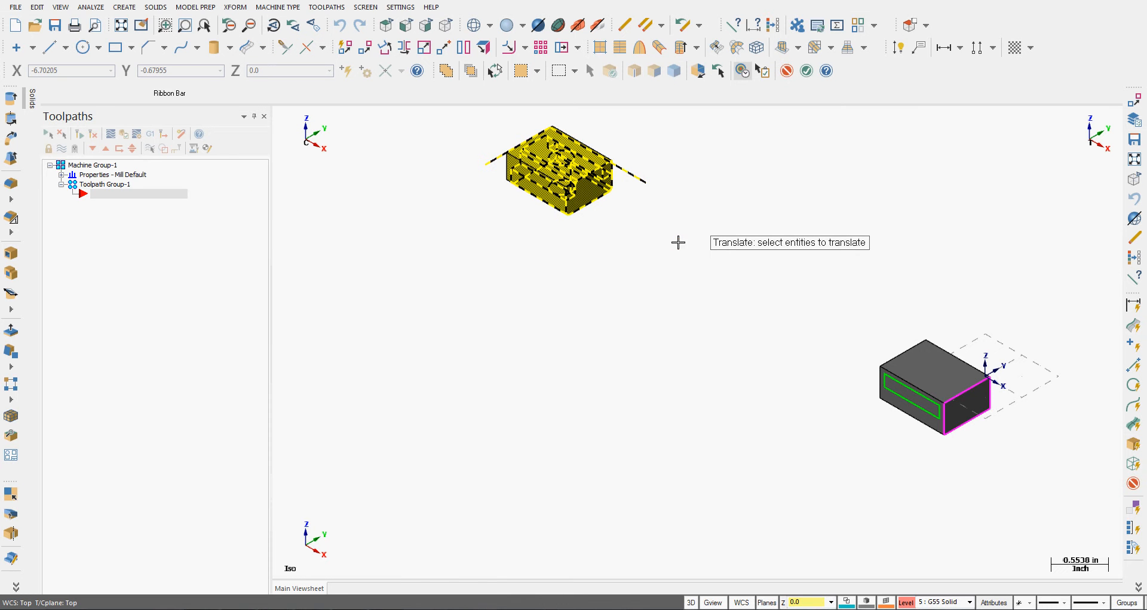
click(806, 71)
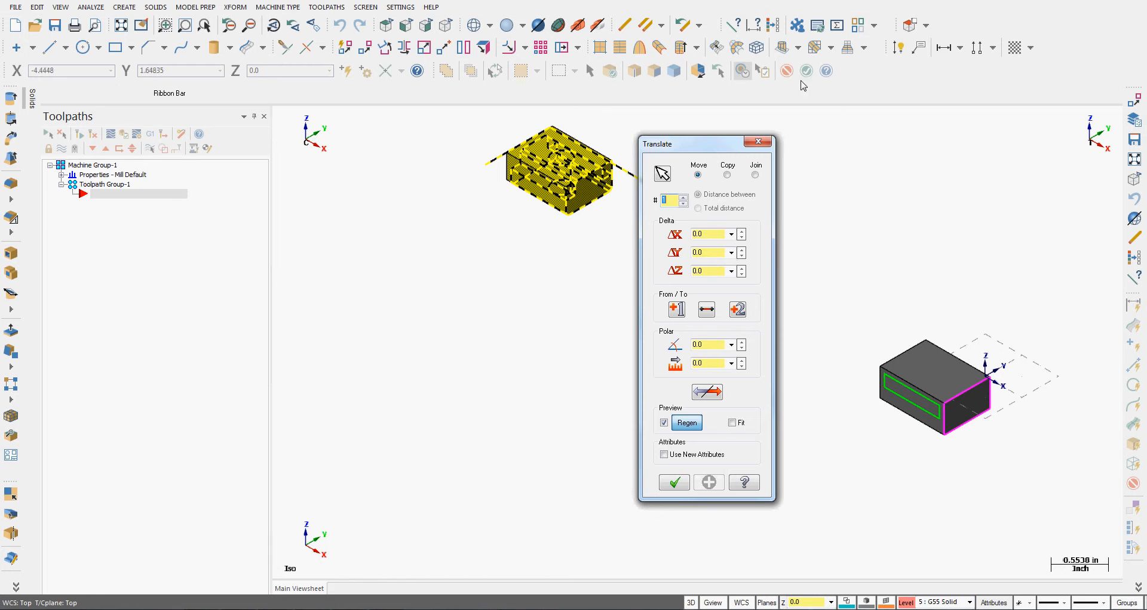
click(715, 234)
key(Return)
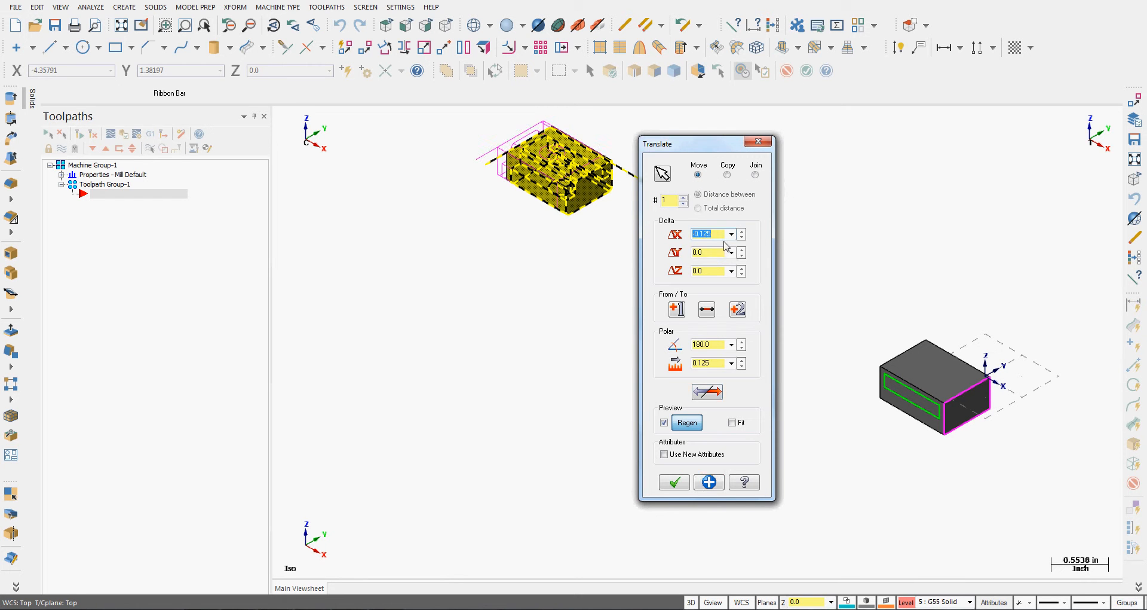
click(674, 482)
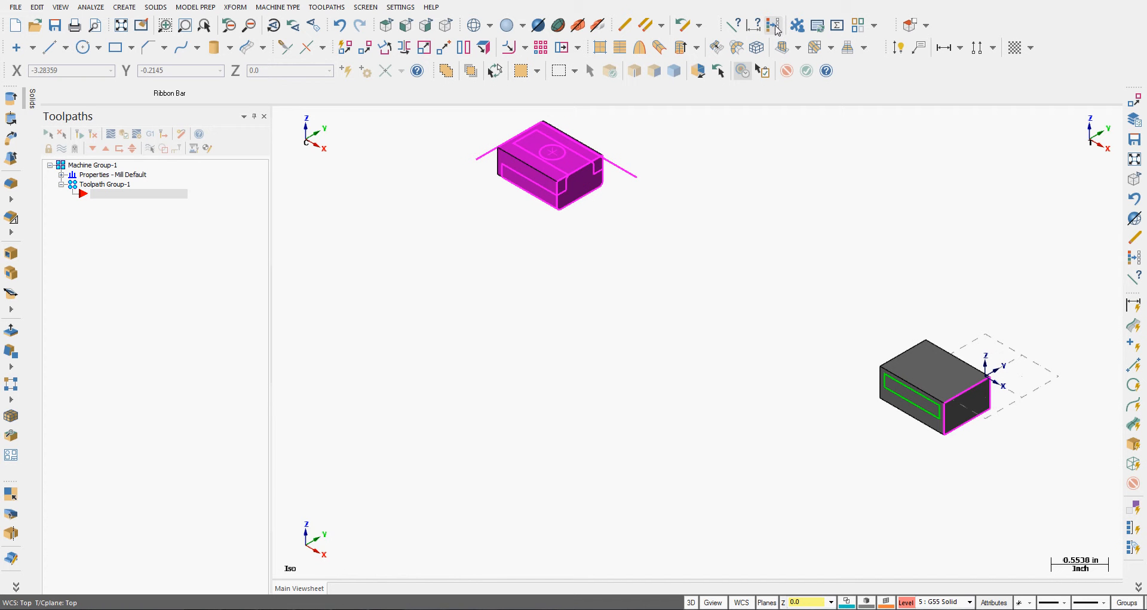
click(774, 25)
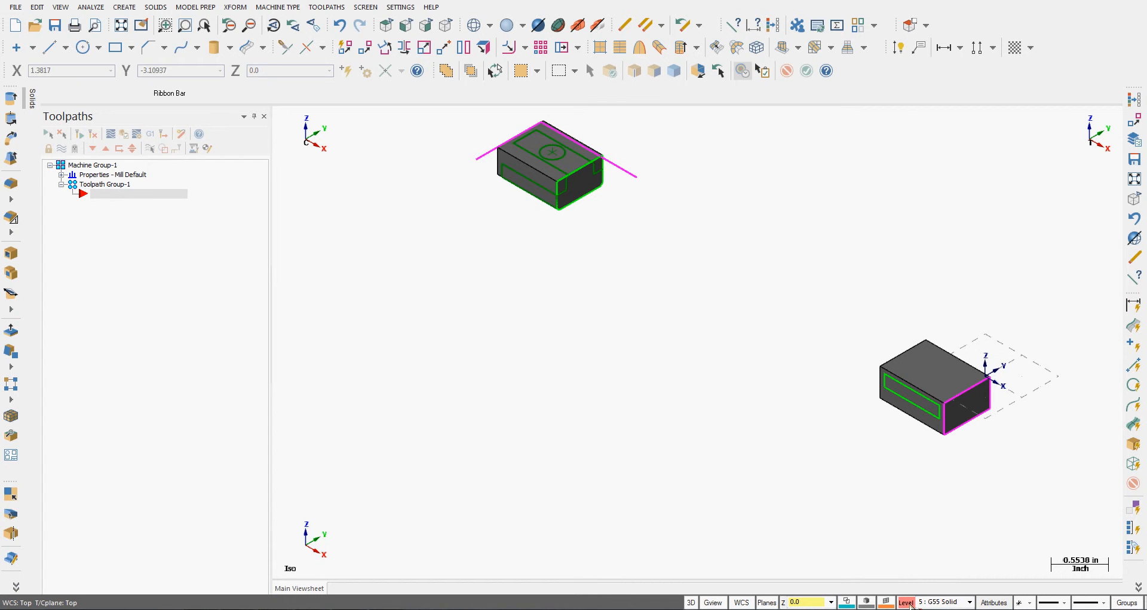
Step: Turn all levels back on to display the vise and parallels again
click(907, 602)
click(197, 489)
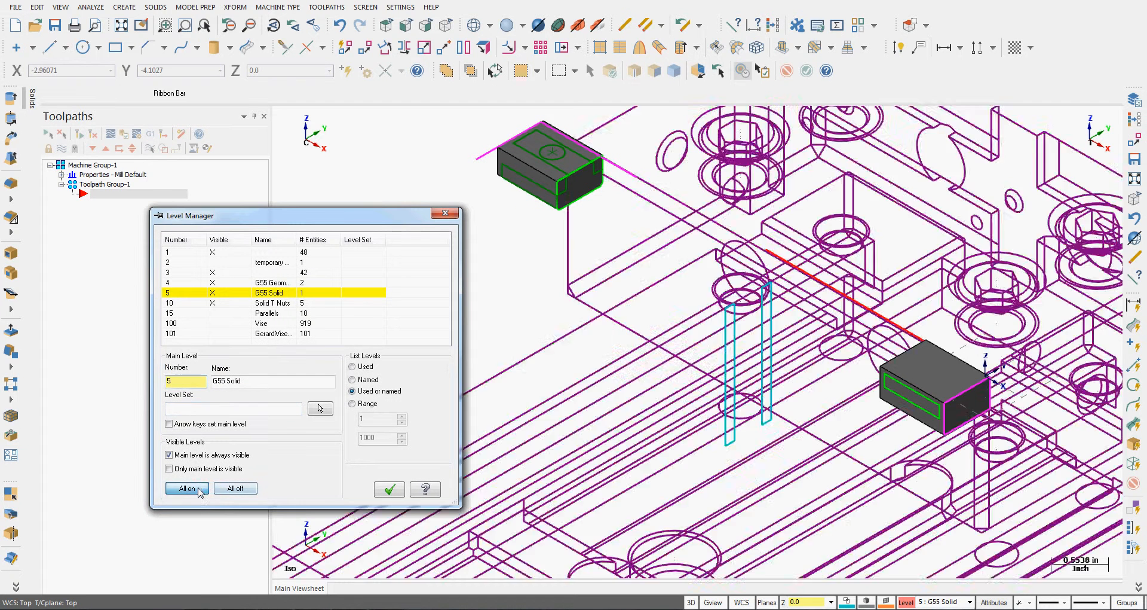
click(389, 489)
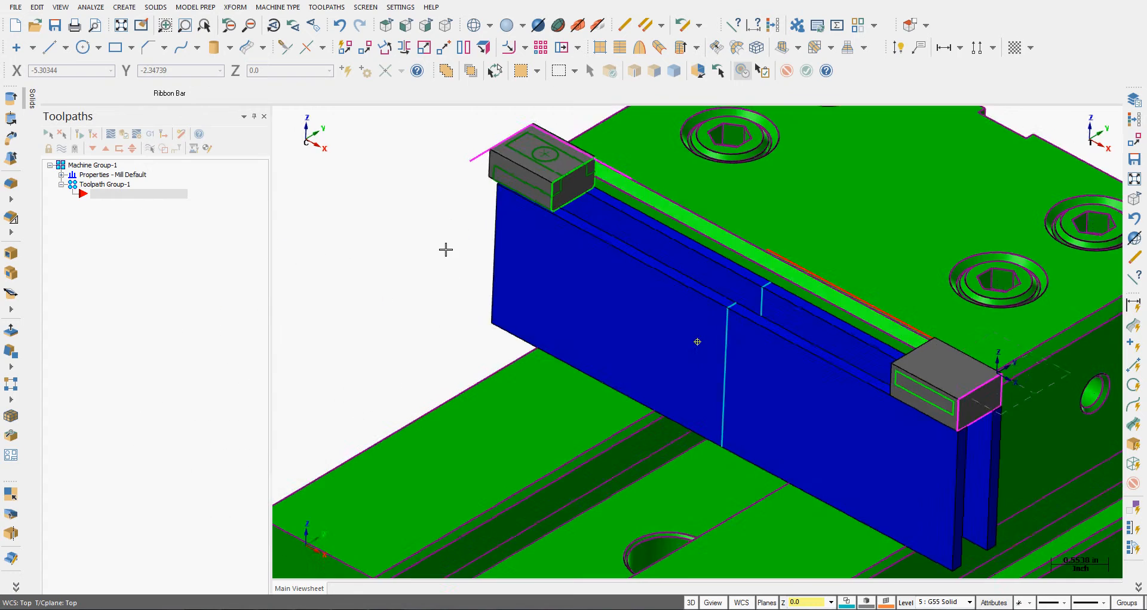
Step: Measure the distance from the G55 block's lower front corner to the upper end corner of the front parallel
middle_drag(445, 249, 476, 236)
scroll(475, 230, down, 3)
scroll(473, 226, up, 3)
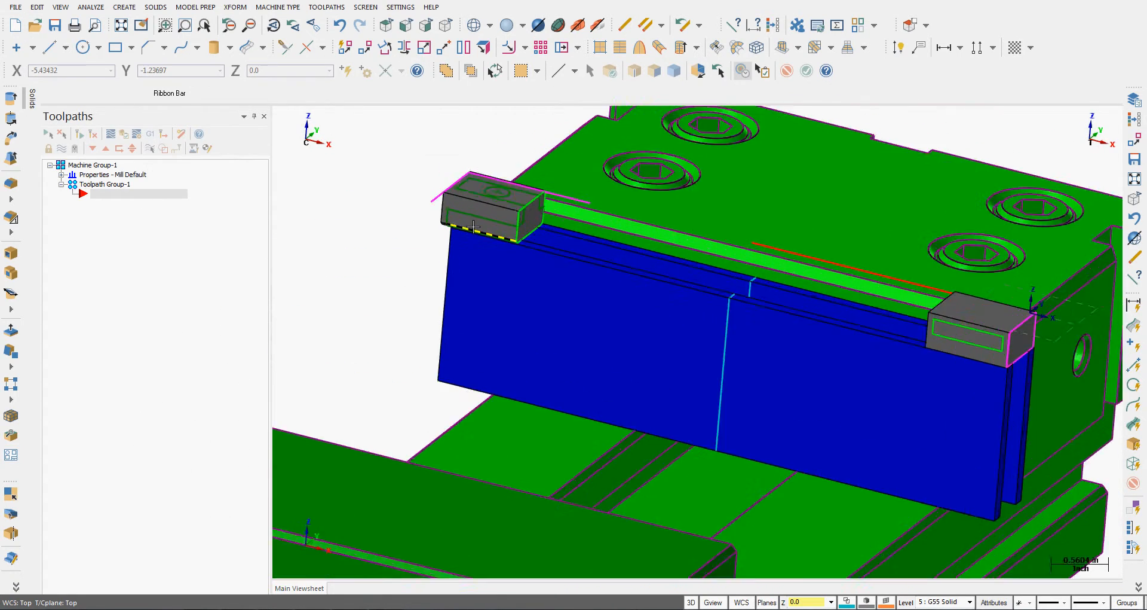
scroll(473, 226, up, 4)
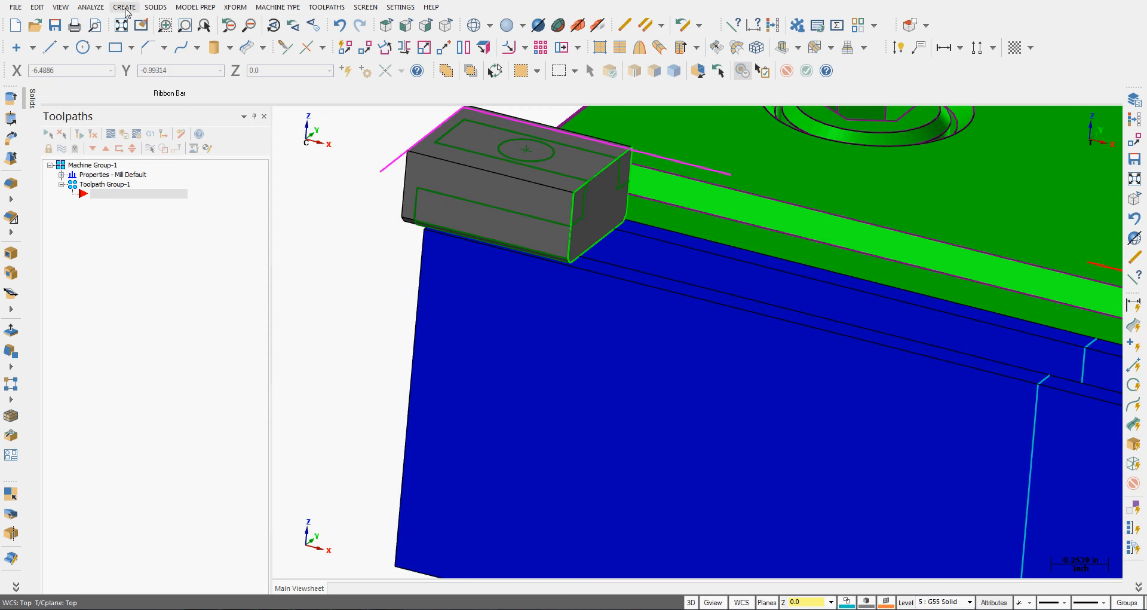
click(125, 7)
click(106, 47)
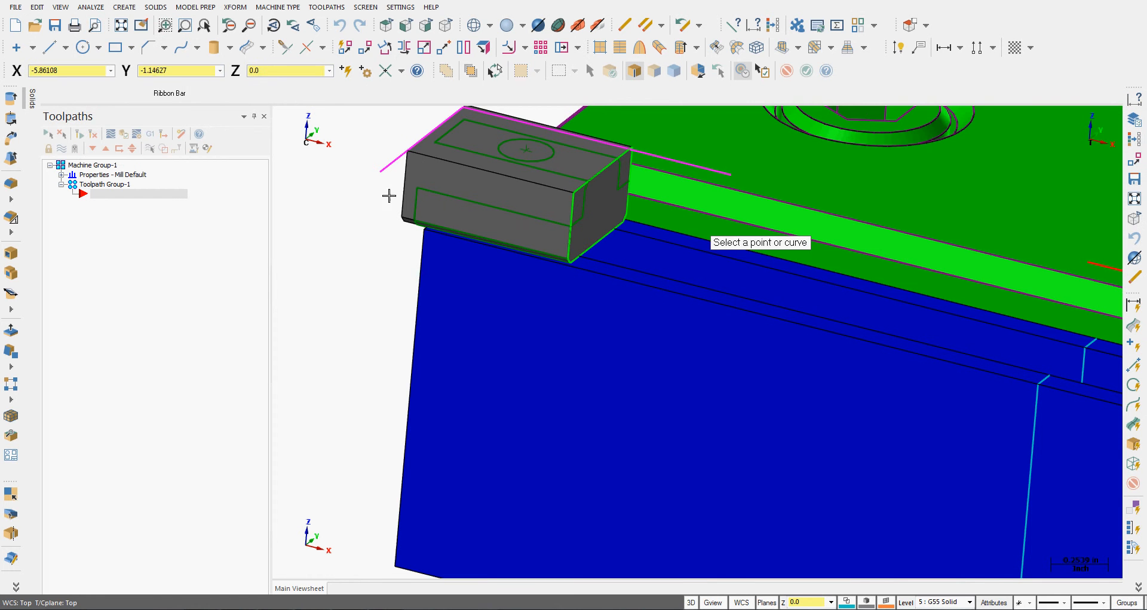
click(412, 218)
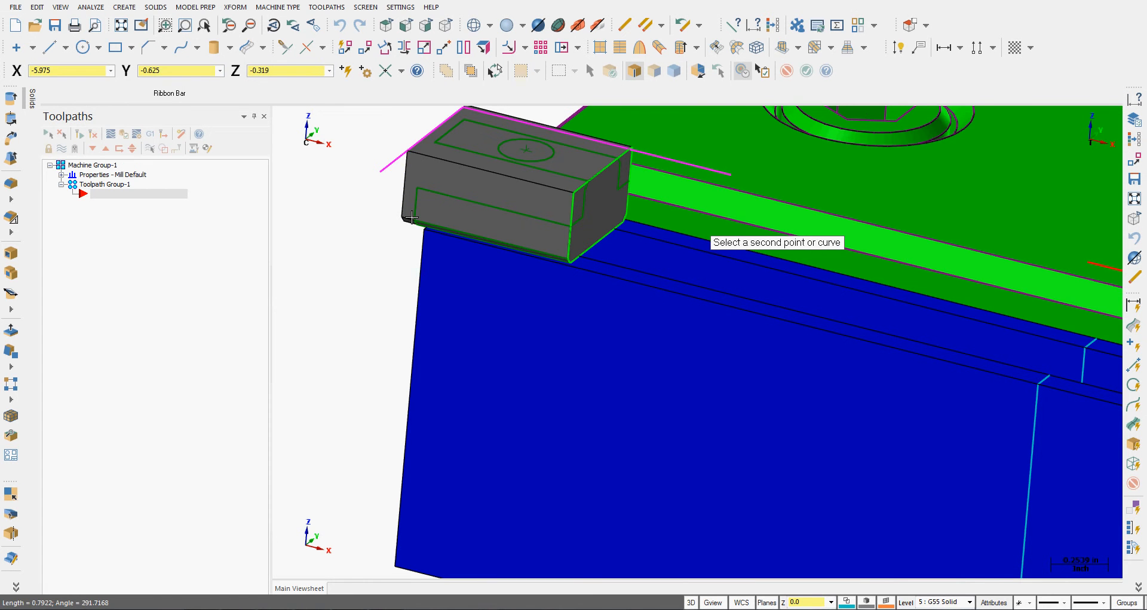
click(425, 250)
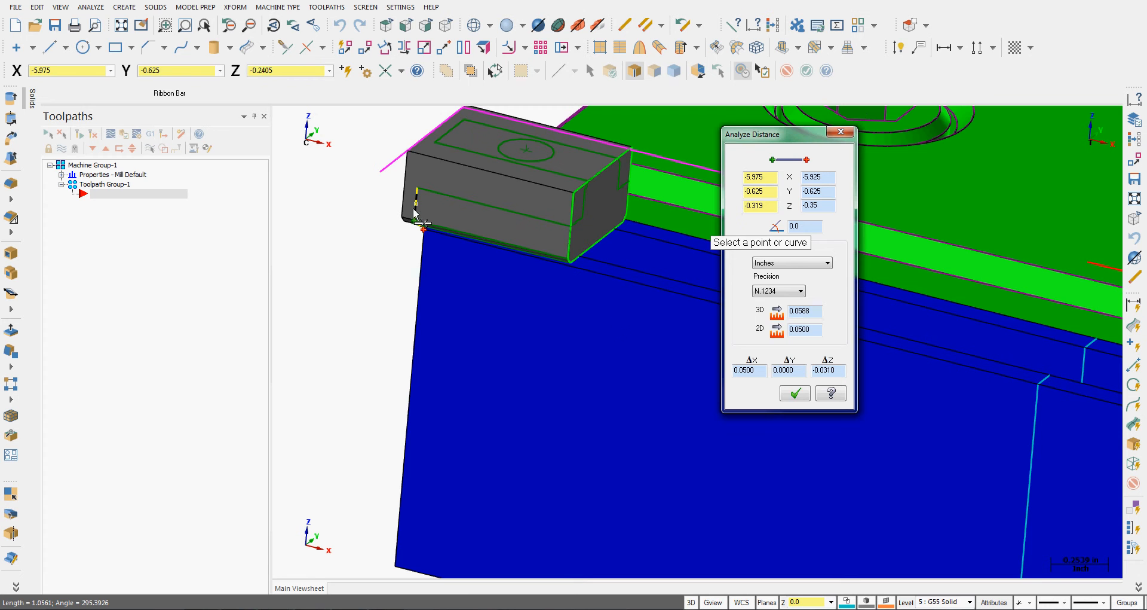
click(797, 394)
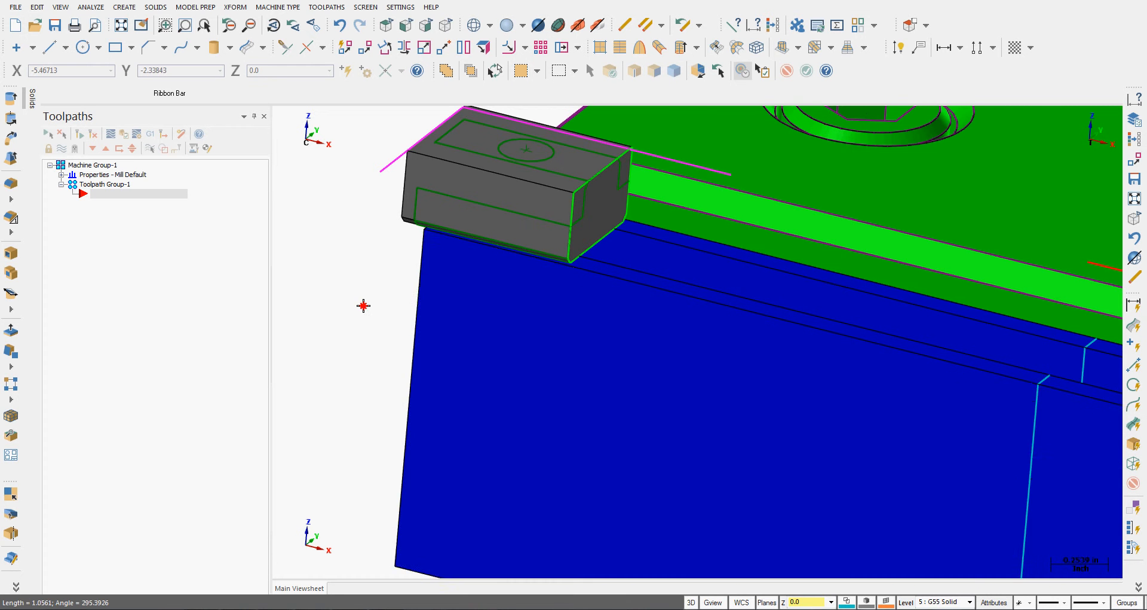
Step: Make level 1 the main level and hide all other levels except 2 and 4 (G55 geometry)
scroll(363, 306, up, 3)
scroll(363, 305, down, 5)
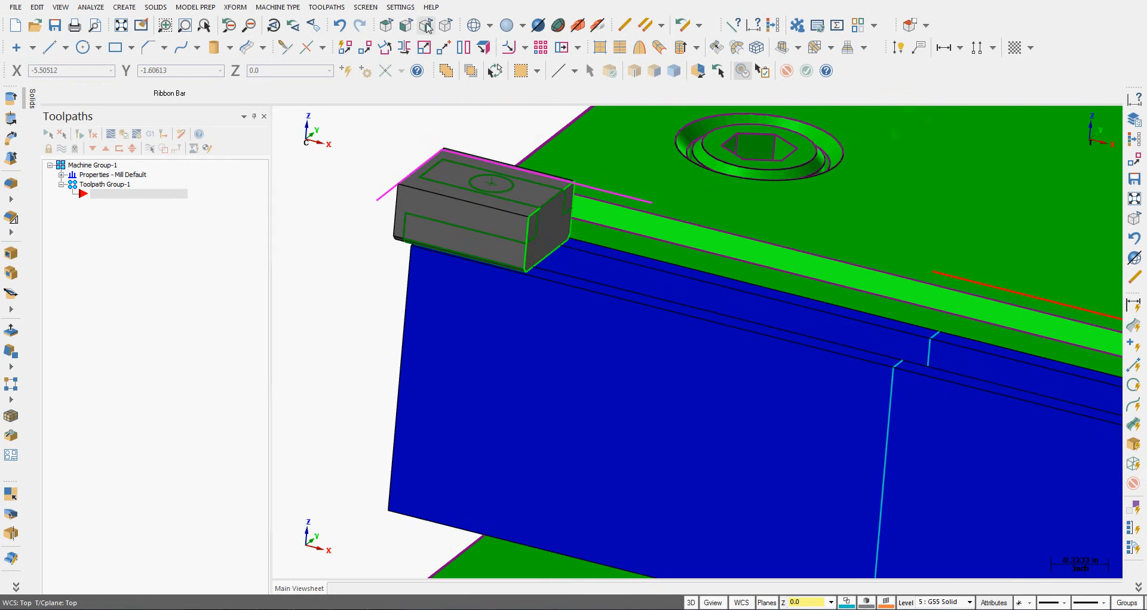
click(445, 25)
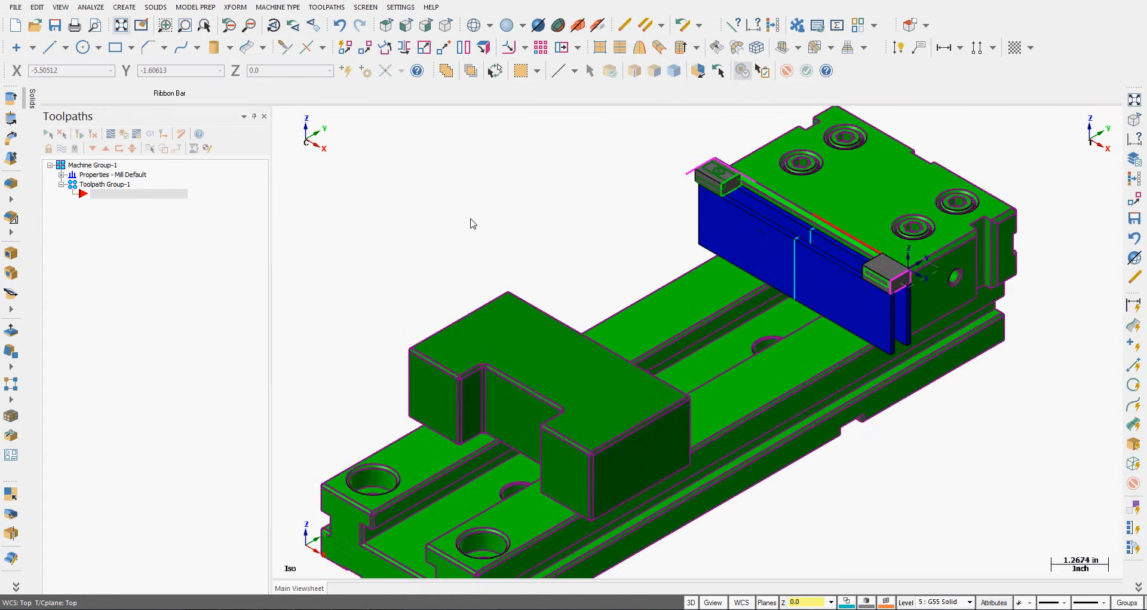
scroll(875, 255, up, 2)
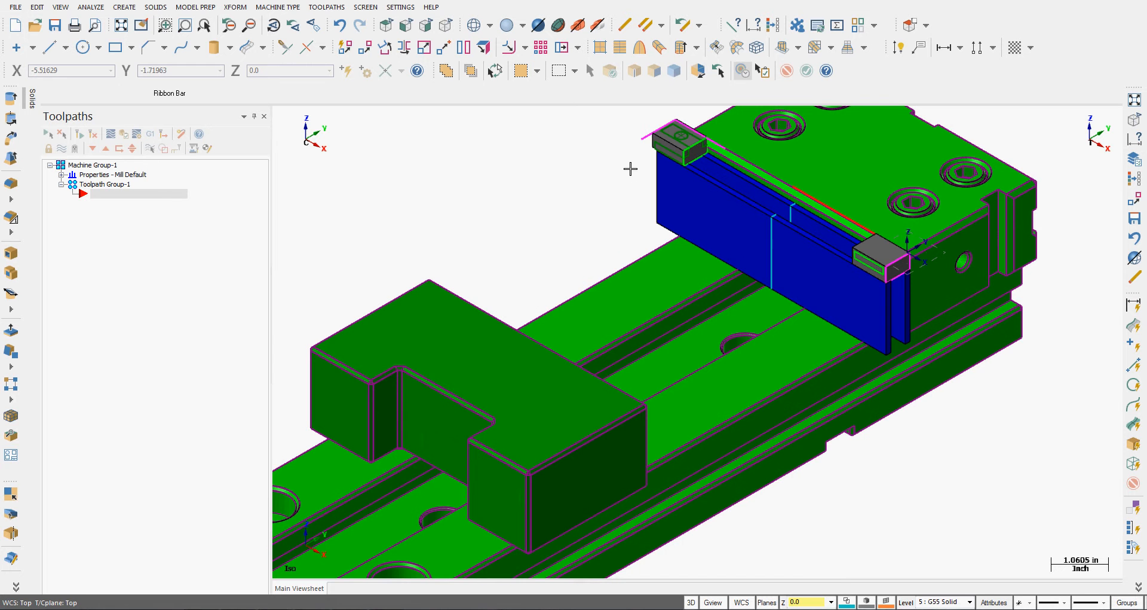
click(908, 602)
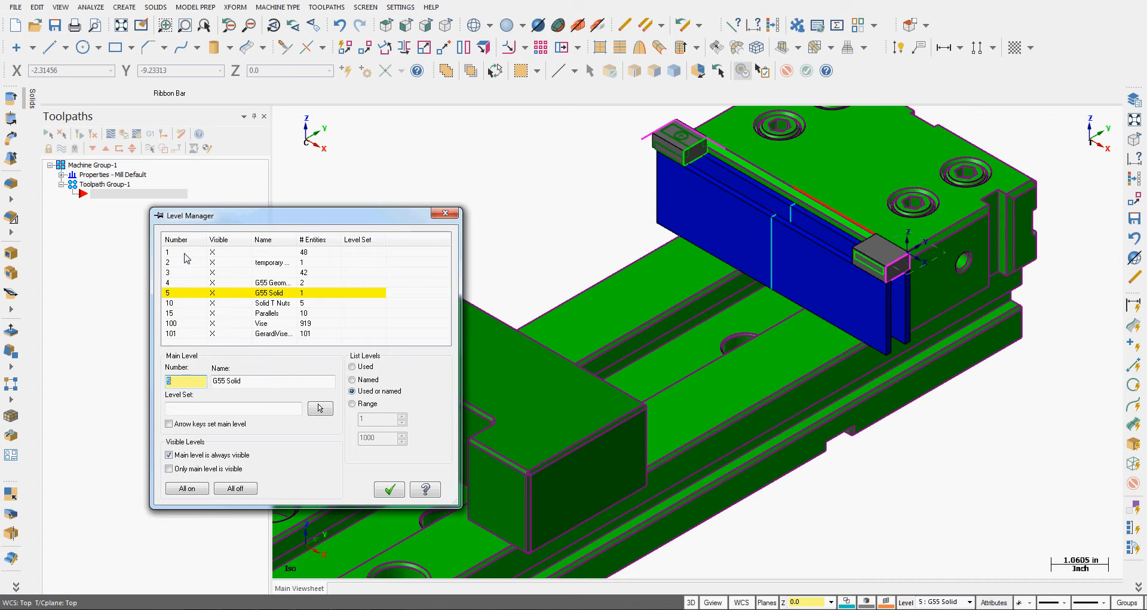
click(188, 256)
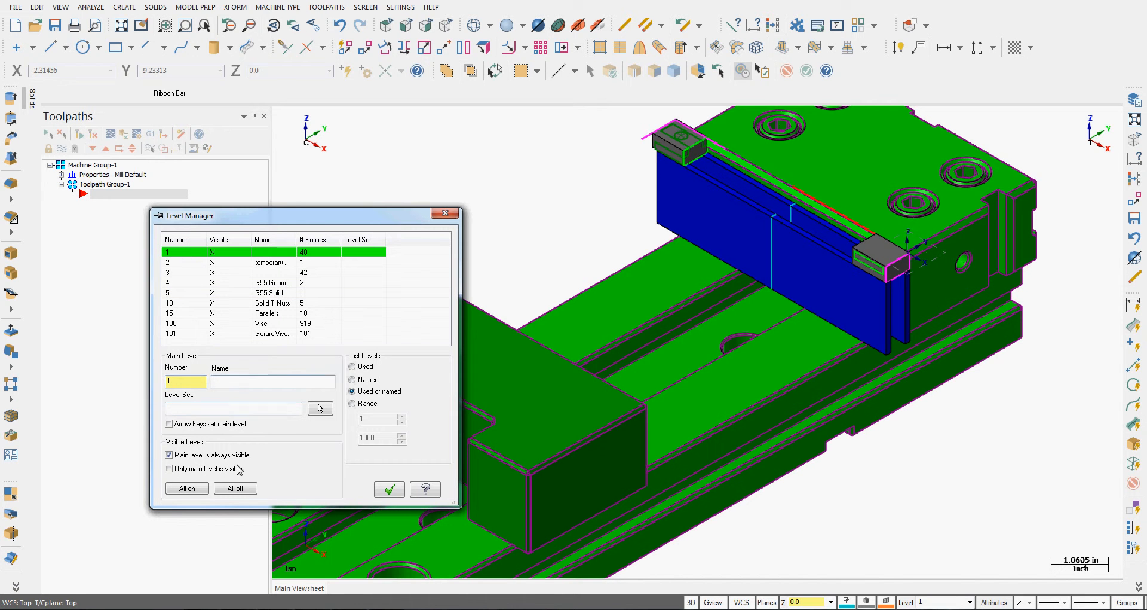
click(236, 490)
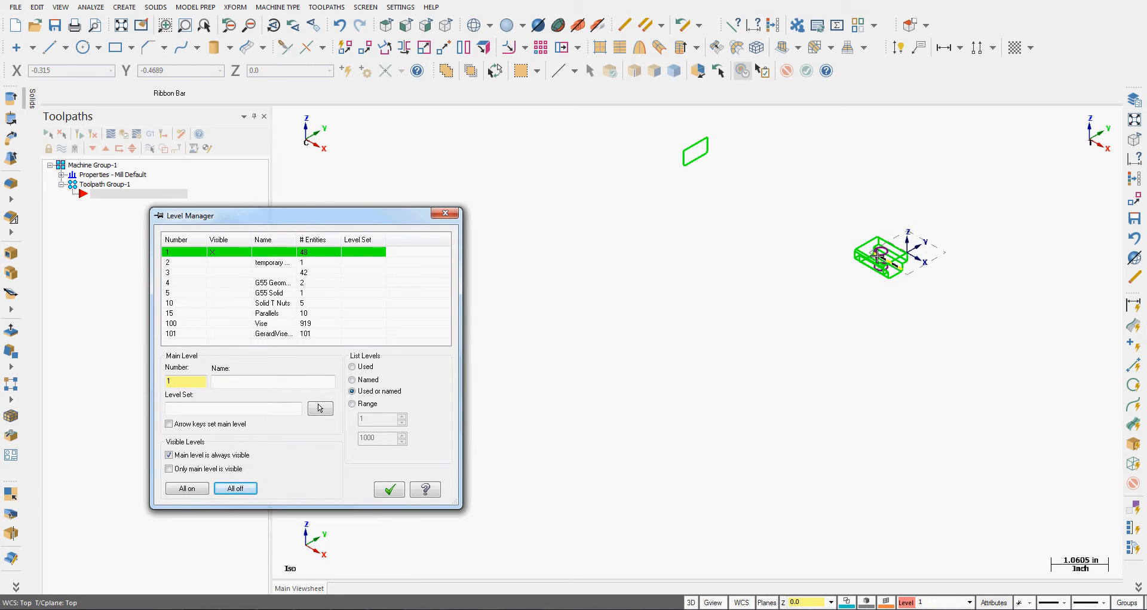
click(223, 263)
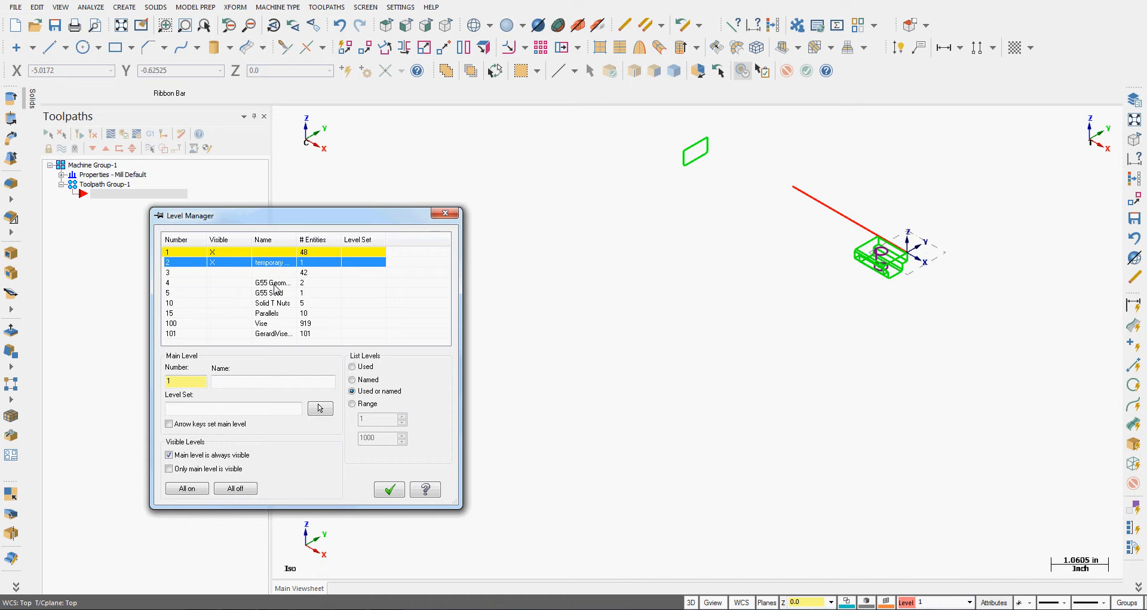
click(222, 282)
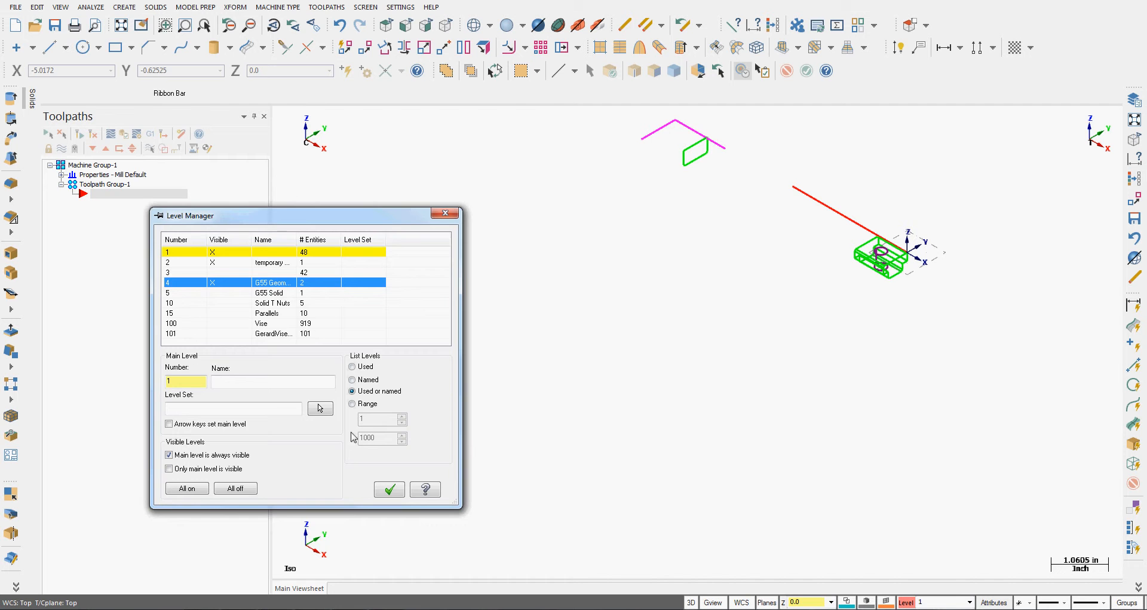
click(392, 492)
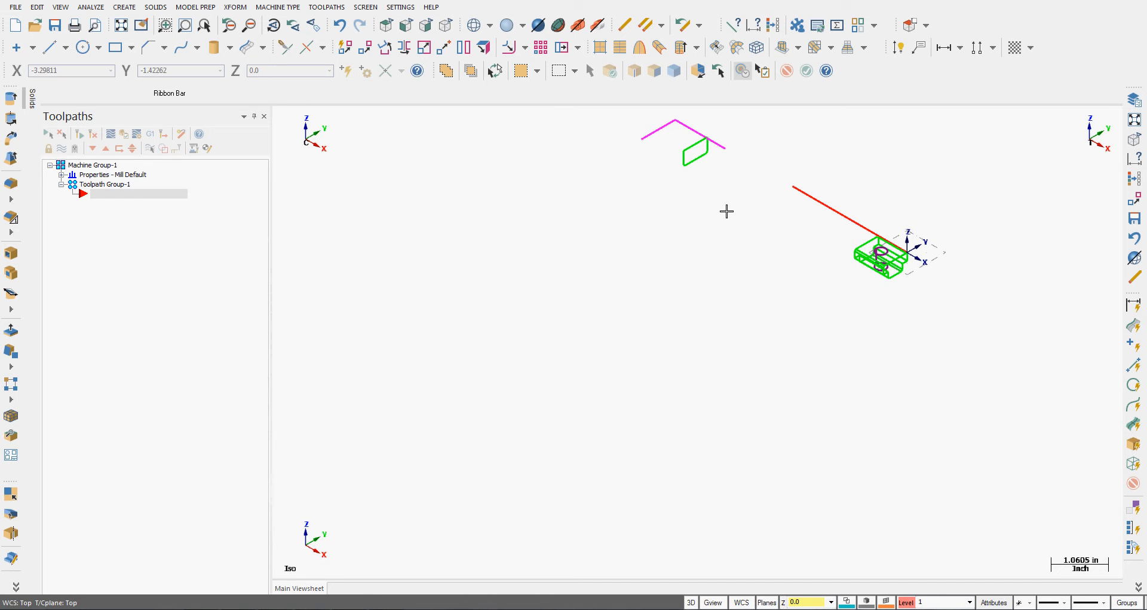
Step: Move the green rounded profile at the G55 block's location from level 1 to level 4
click(916, 603)
click(575, 71)
click(583, 125)
scroll(717, 139, up, 5)
click(633, 157)
click(677, 167)
click(679, 195)
click(659, 208)
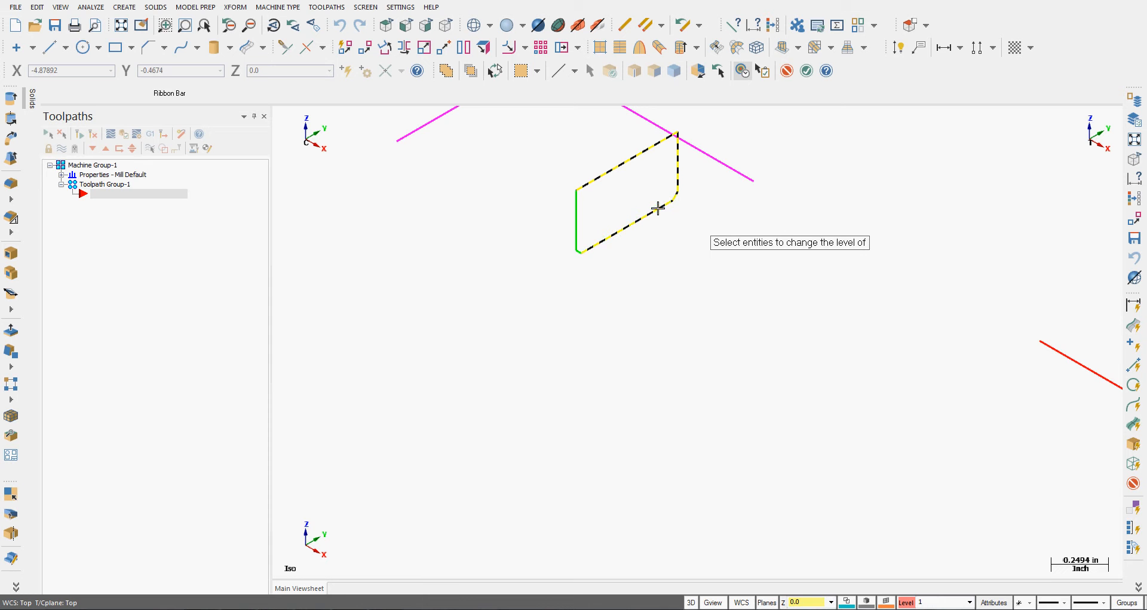
click(576, 239)
click(807, 71)
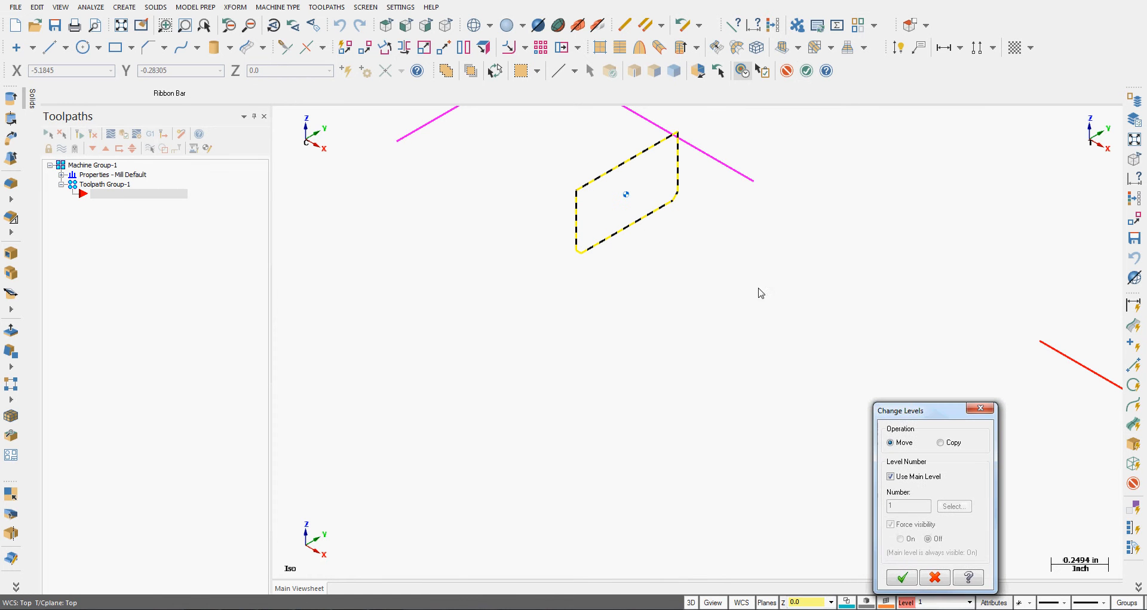
drag(898, 418, 761, 255)
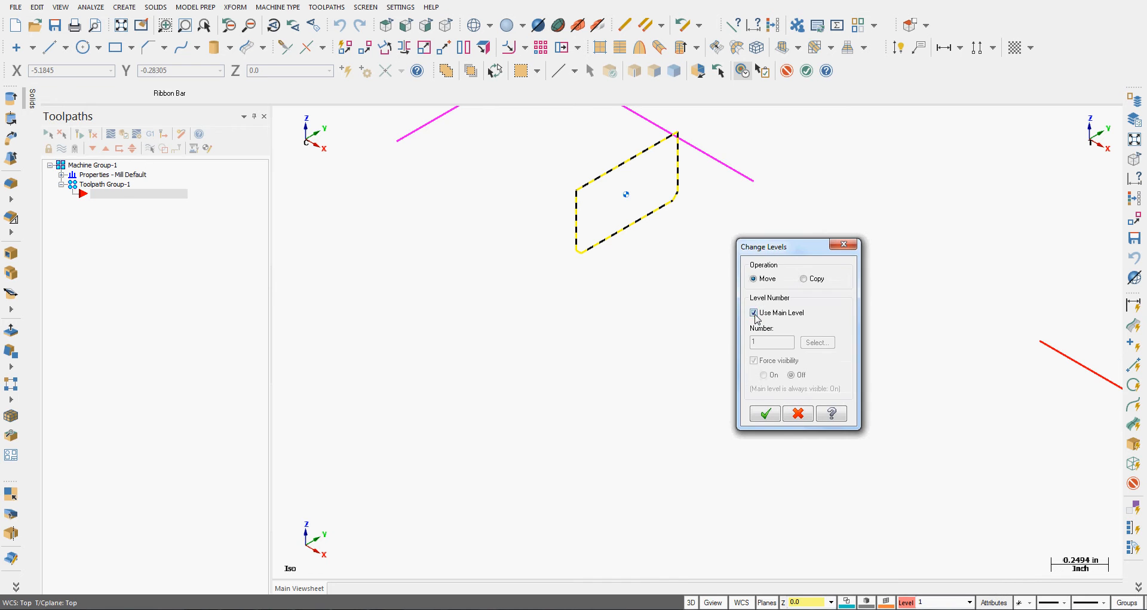
click(754, 313)
click(818, 342)
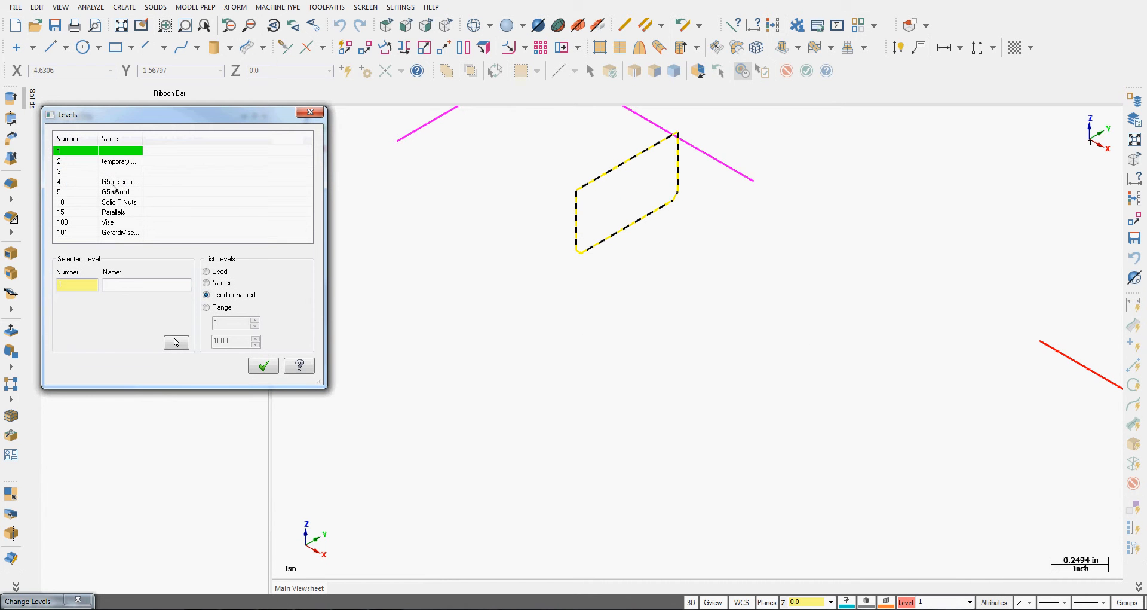
click(88, 183)
click(269, 367)
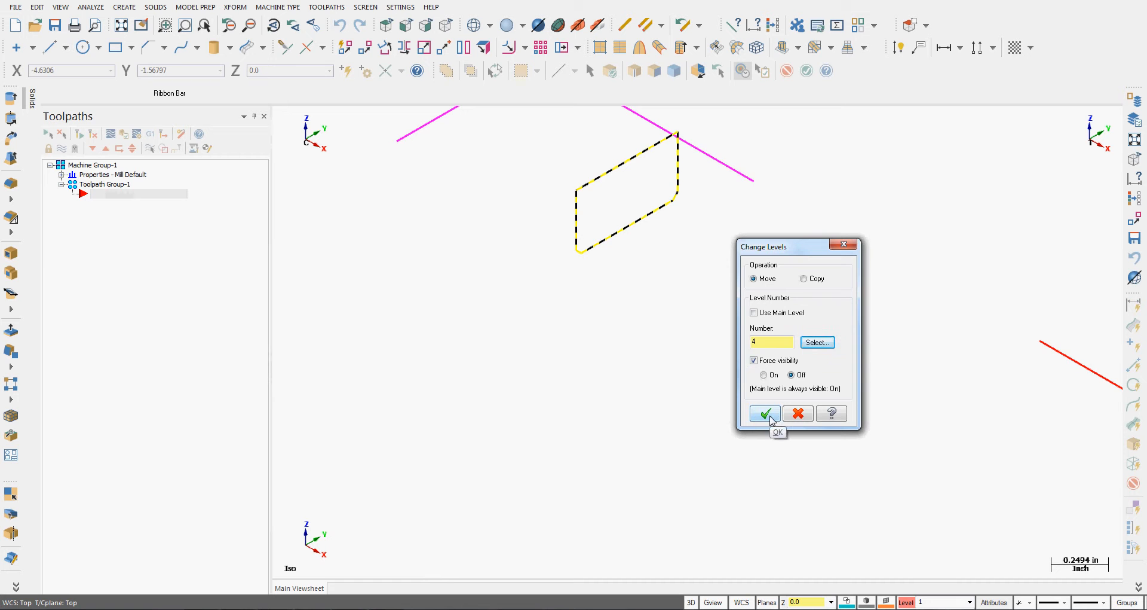
click(766, 414)
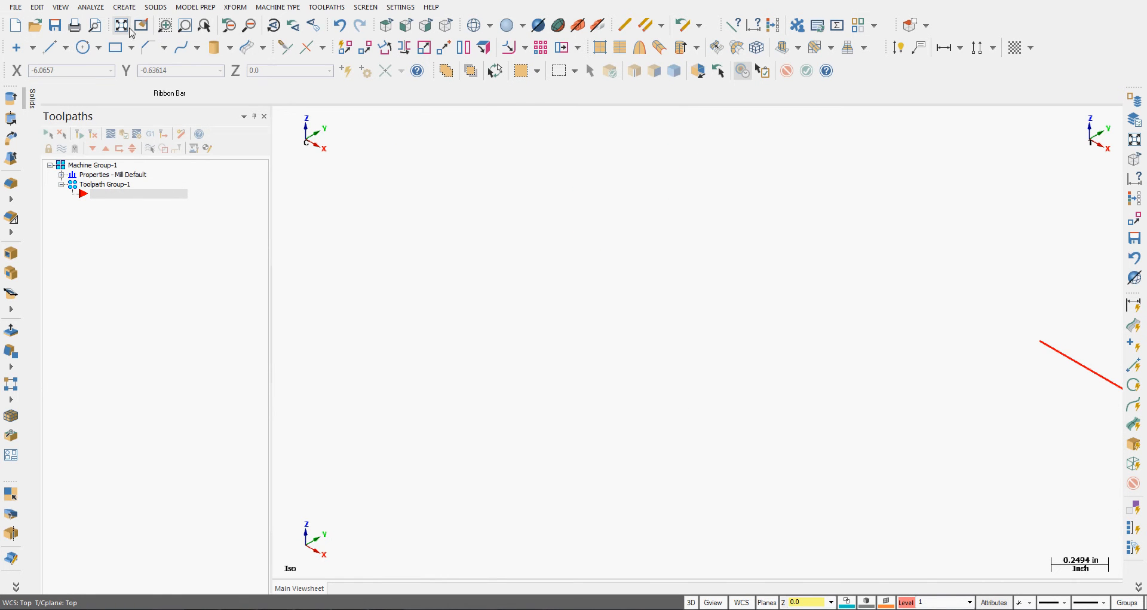
Step: Display level 10 (Solid T Nuts) together with levels 1 and 2 to examine the solid block at the origin
click(121, 25)
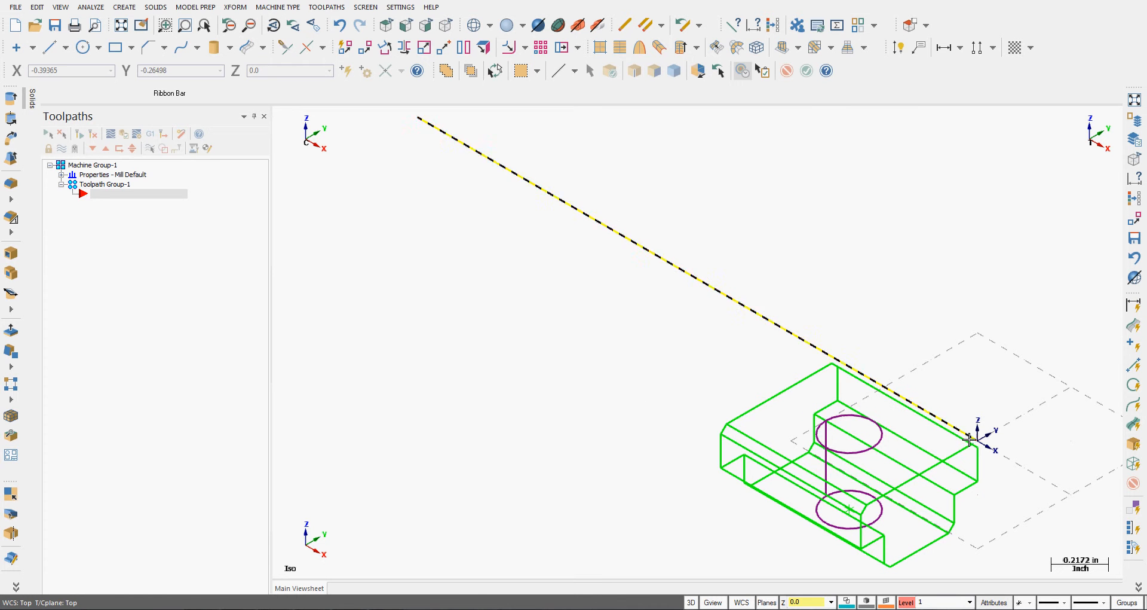
click(916, 602)
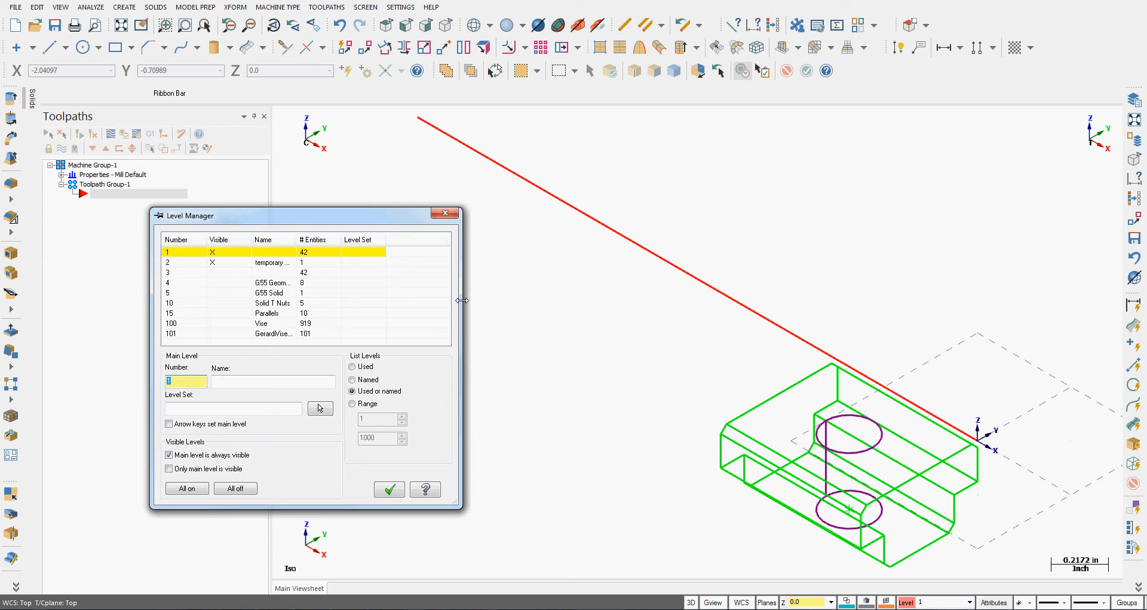
click(216, 274)
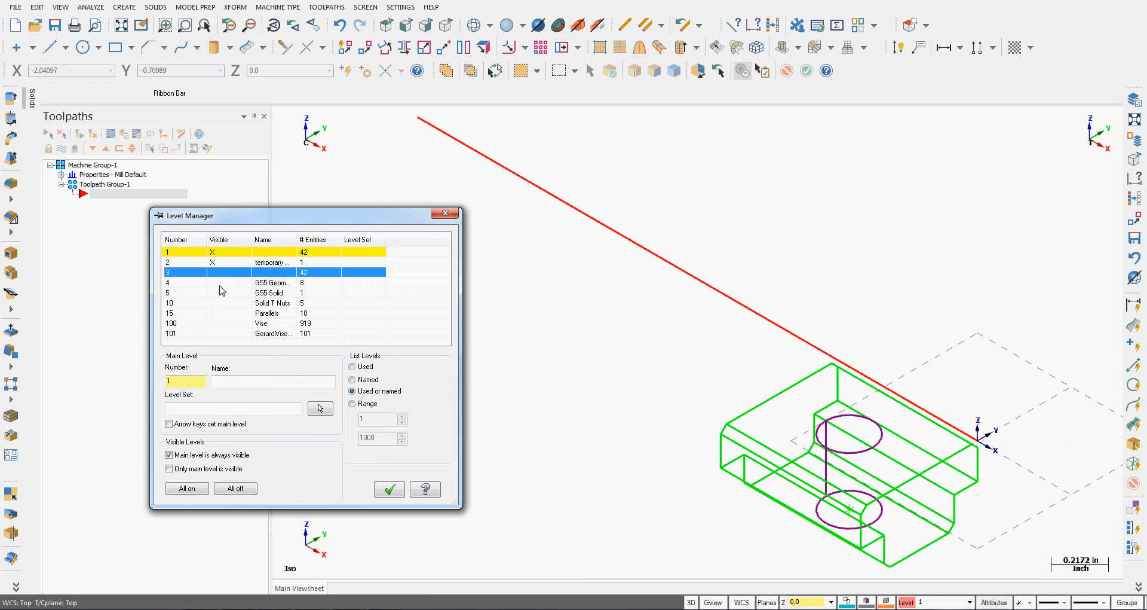
click(220, 285)
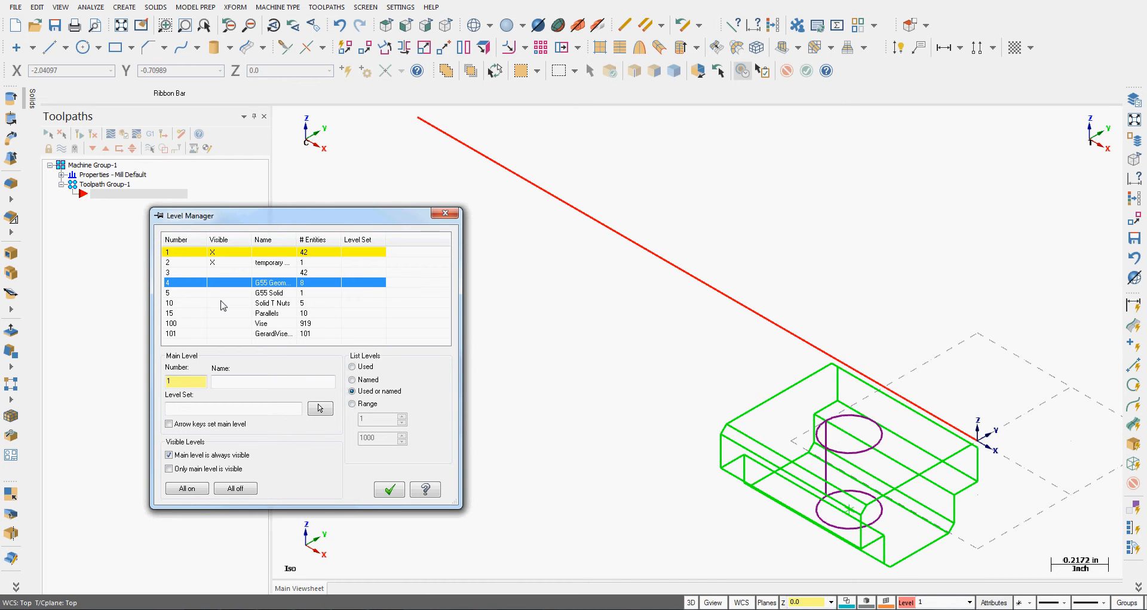
click(220, 302)
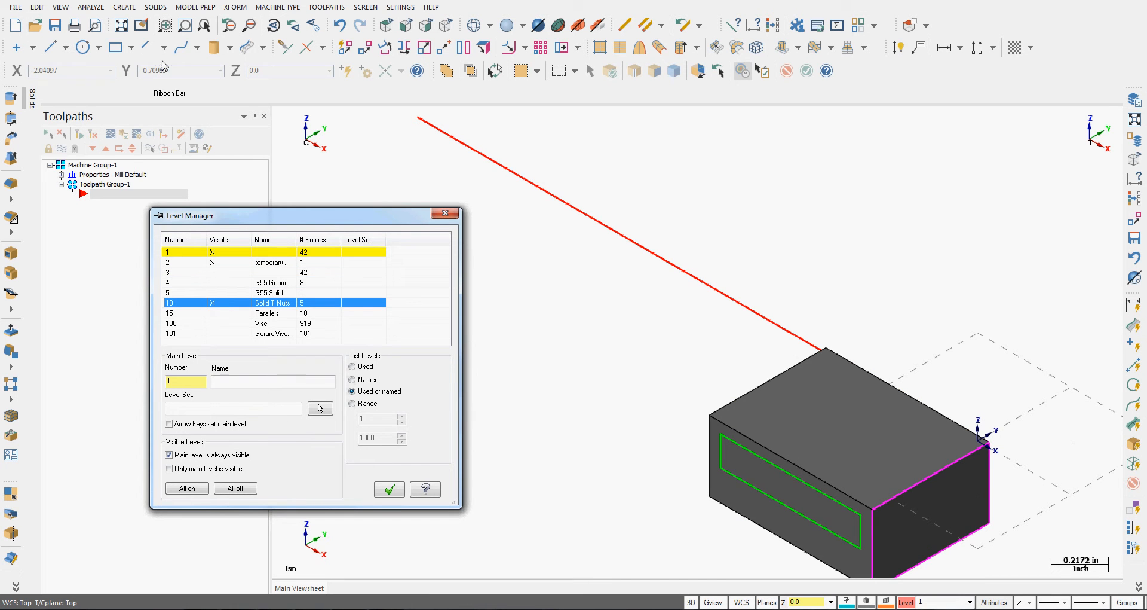
scroll(501, 191, down, 1)
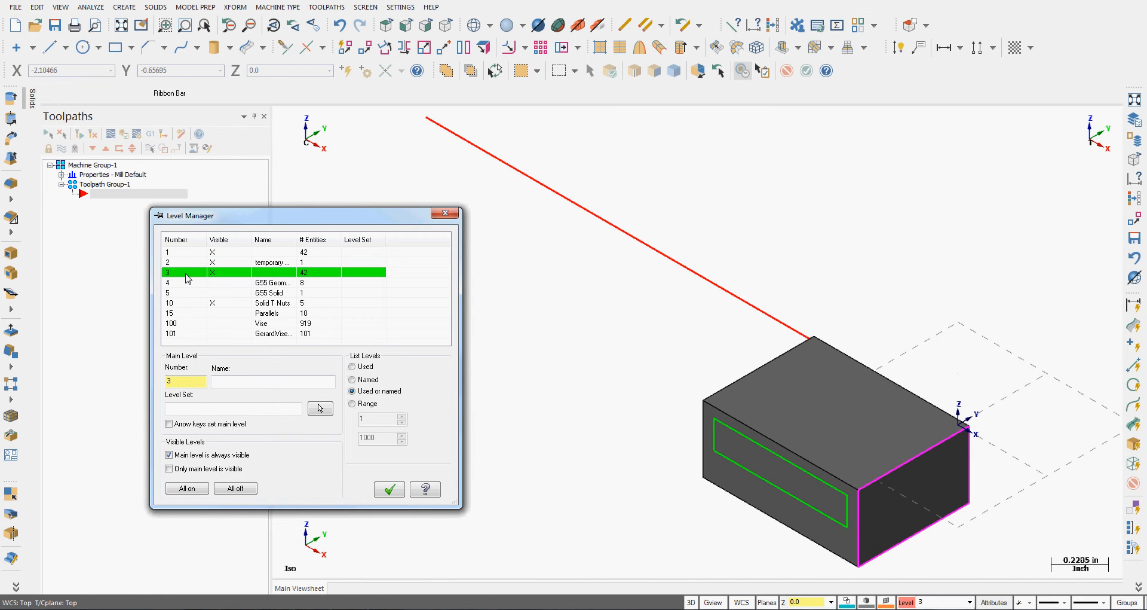
Step: Make level 3 the main level and hide levels 1, 2 and 10
click(218, 304)
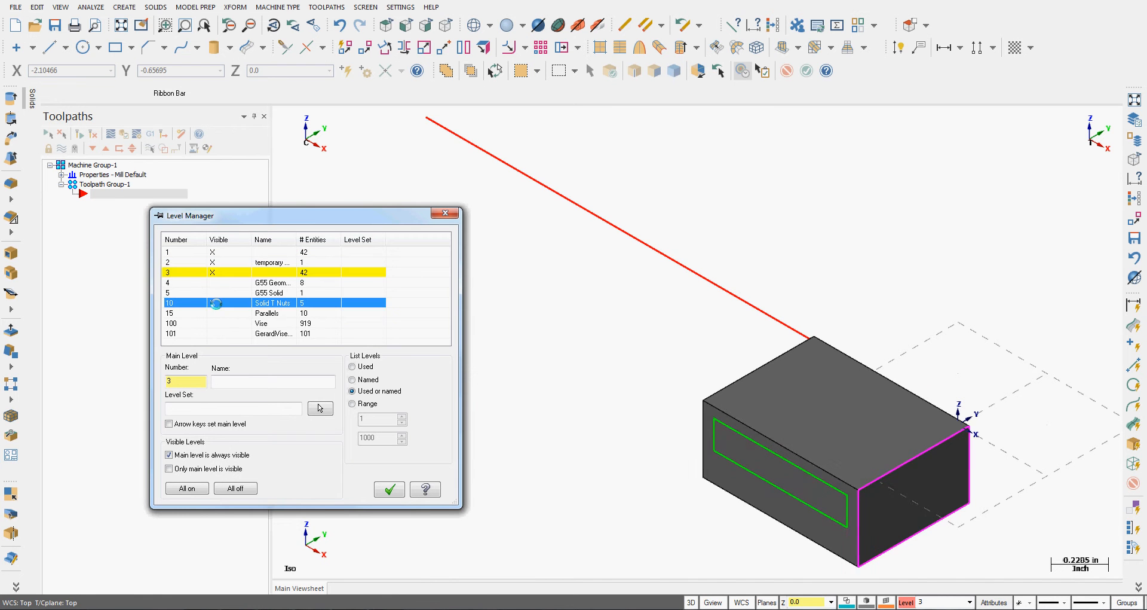
click(214, 262)
click(214, 252)
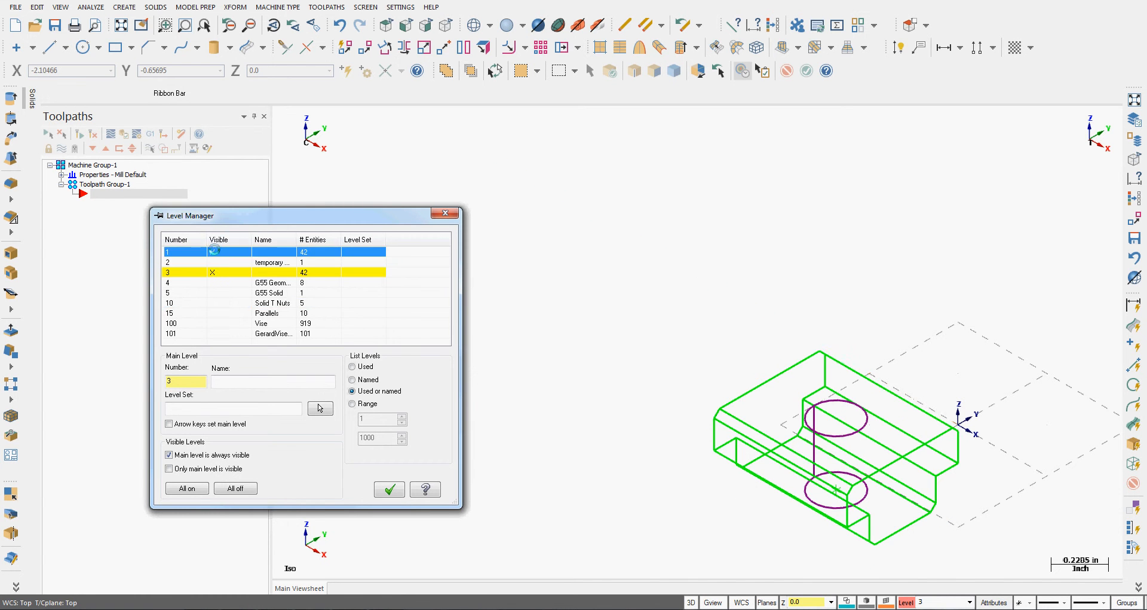
Step: Show the G55 geometry and solid levels 4 and 5, plus levels 15 (Parallels), 100 (Vise) and 101, keeping level 10 hidden
click(226, 282)
click(225, 294)
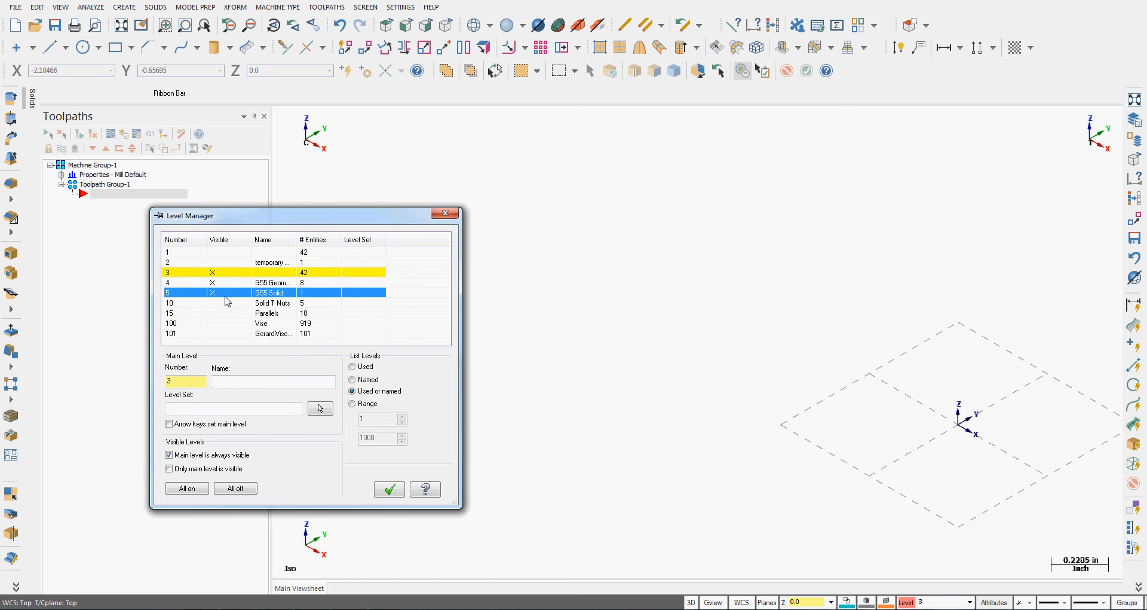
click(226, 304)
click(226, 304)
click(226, 313)
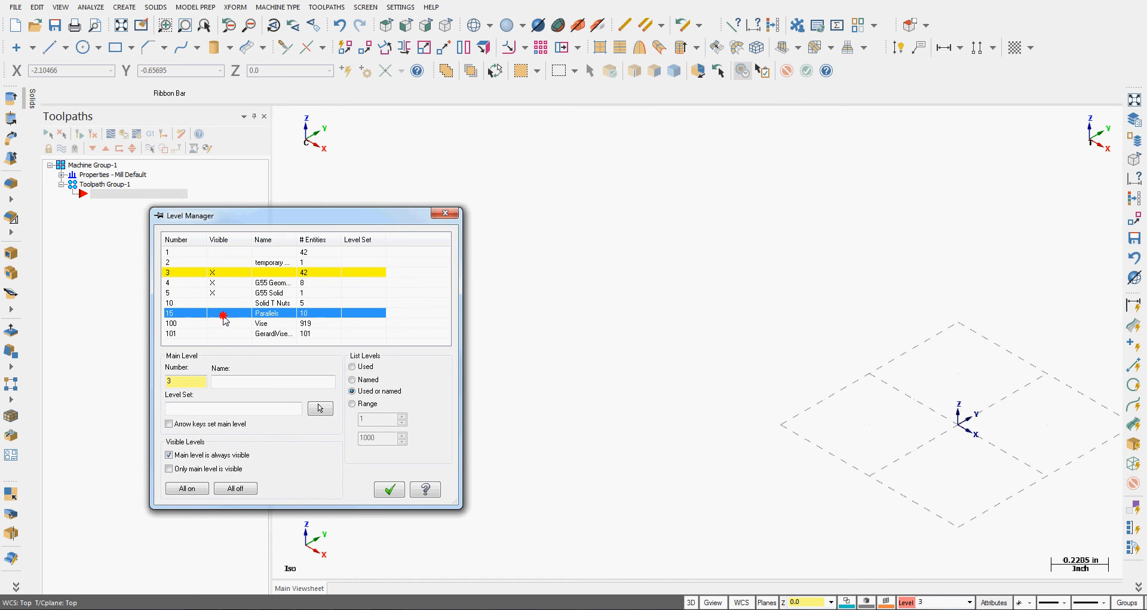
click(225, 323)
click(223, 332)
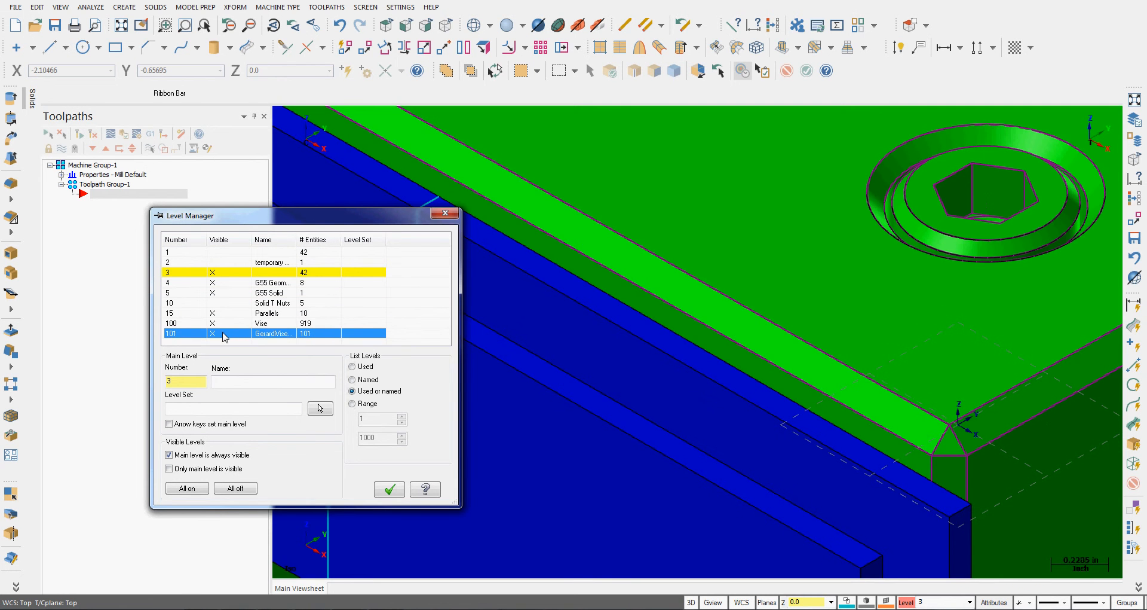
click(390, 489)
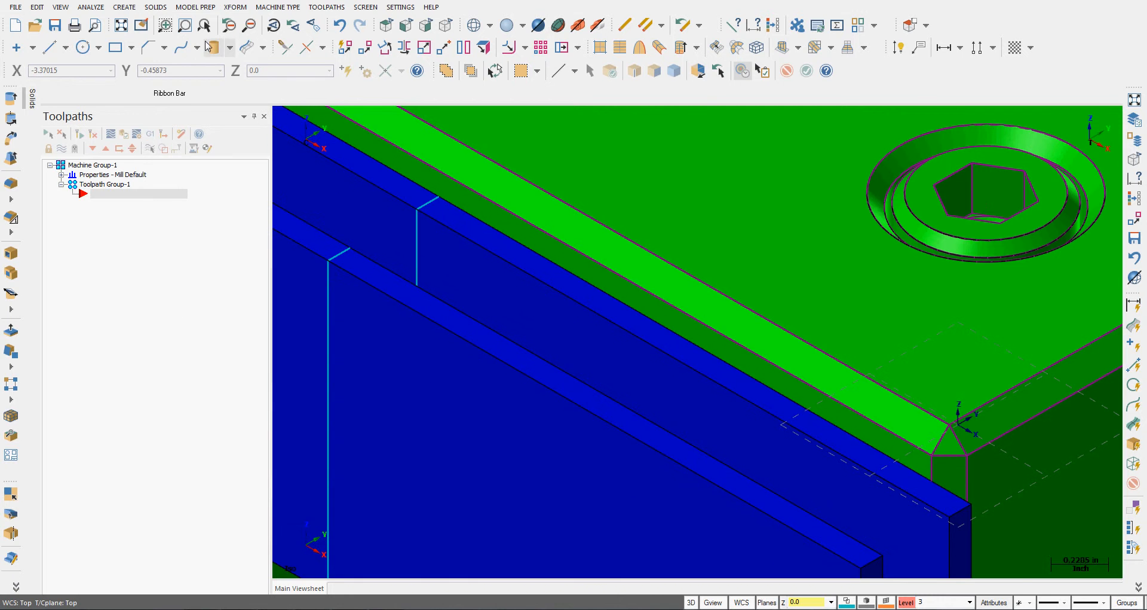
Step: Move all visible entities by -0.125 in X using Translate, and clear the resulting transform colors
click(141, 25)
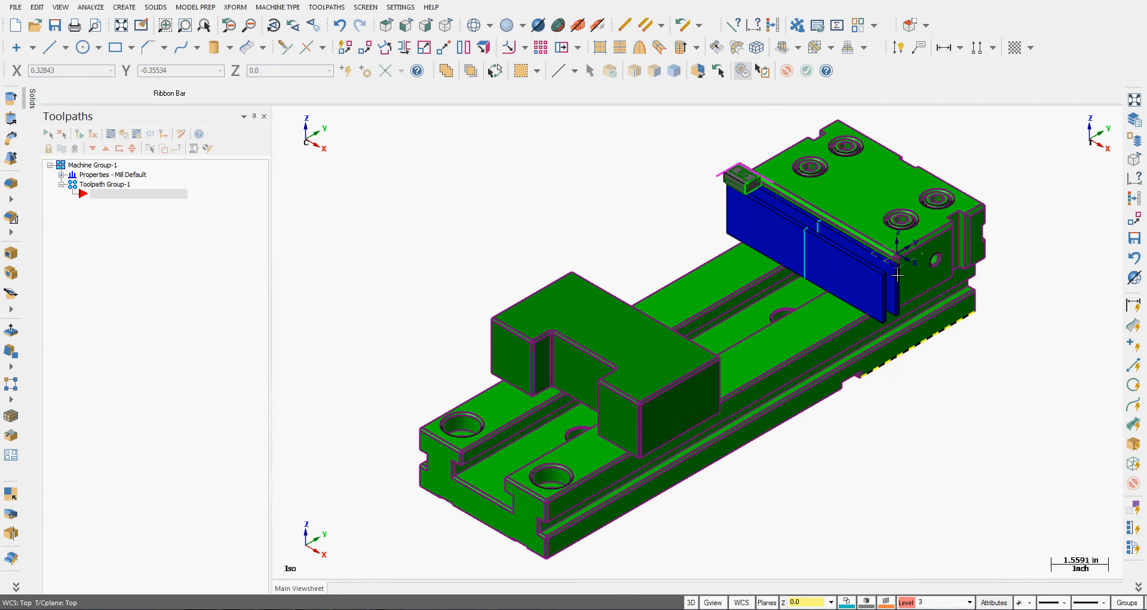
scroll(896, 263, up, 2)
scroll(1002, 417, up, 1)
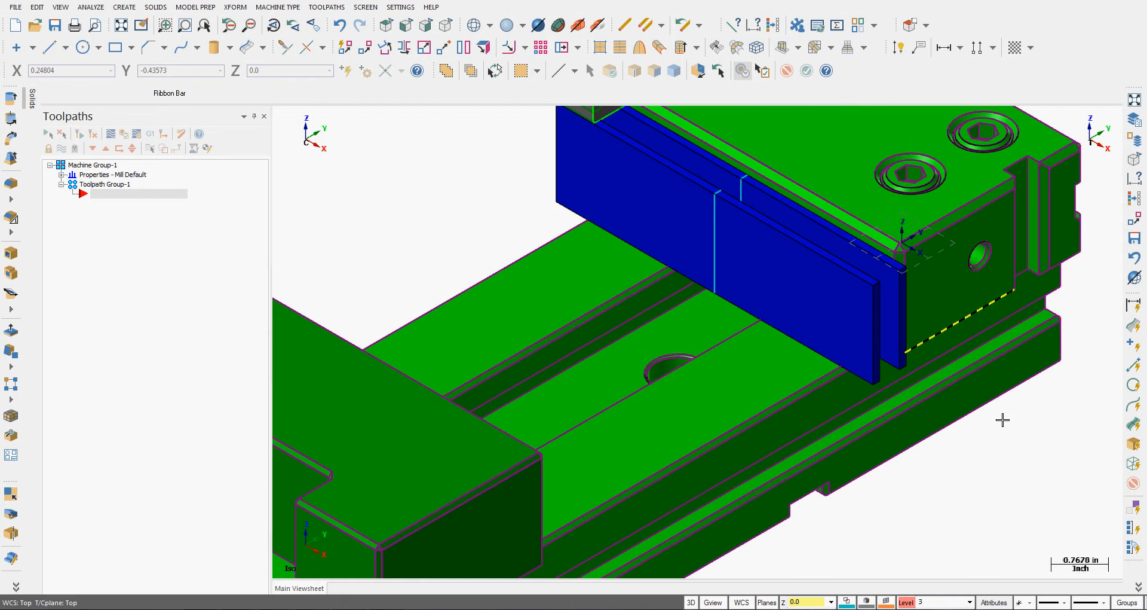
scroll(950, 479, down, 3)
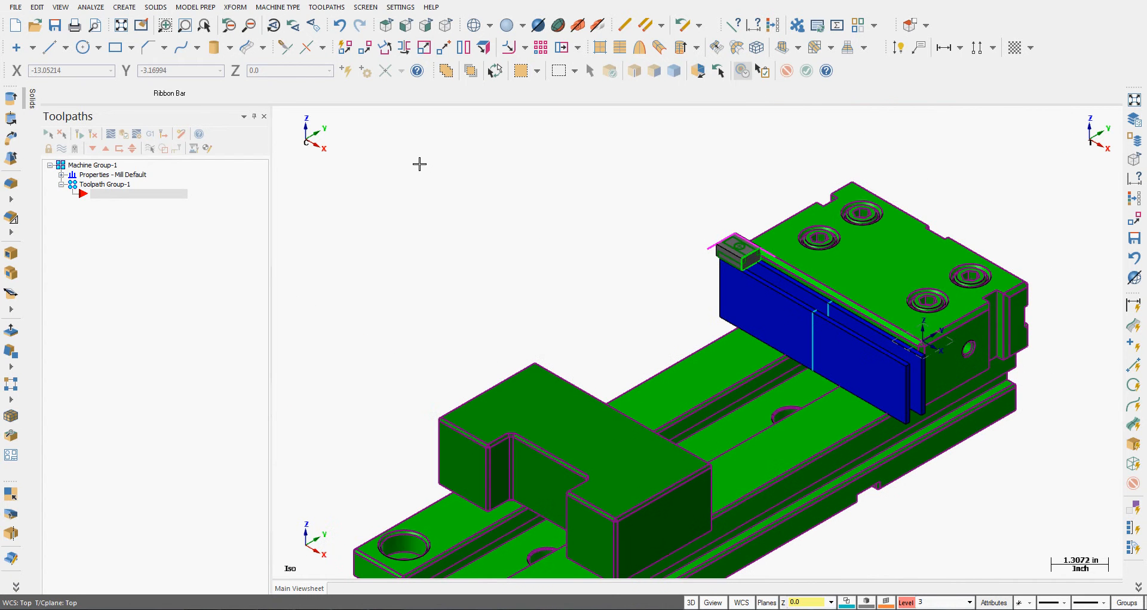
click(121, 26)
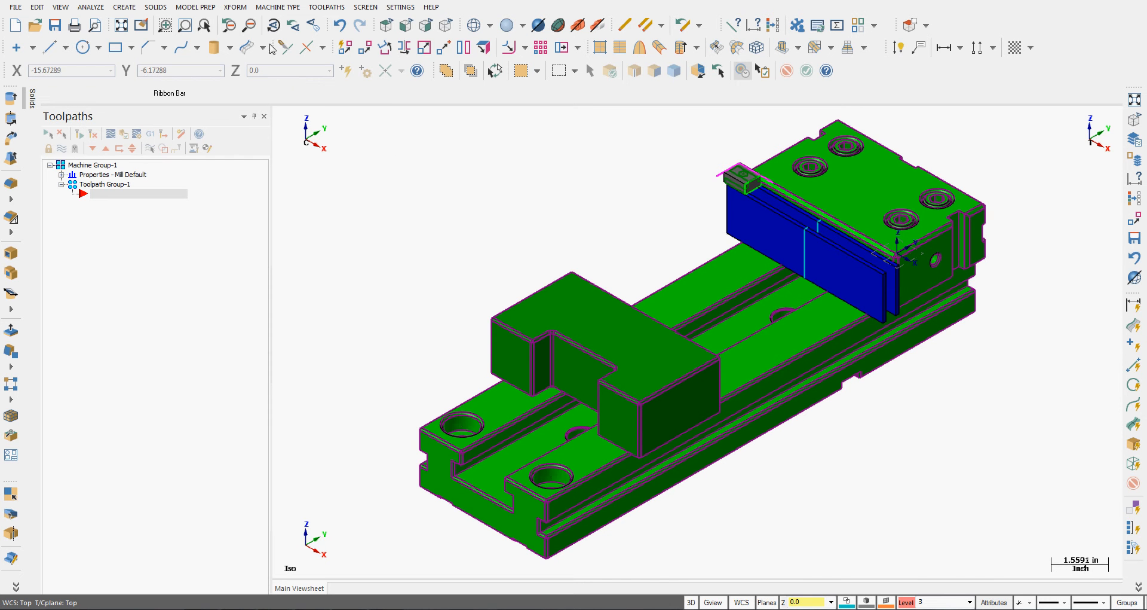
click(235, 8)
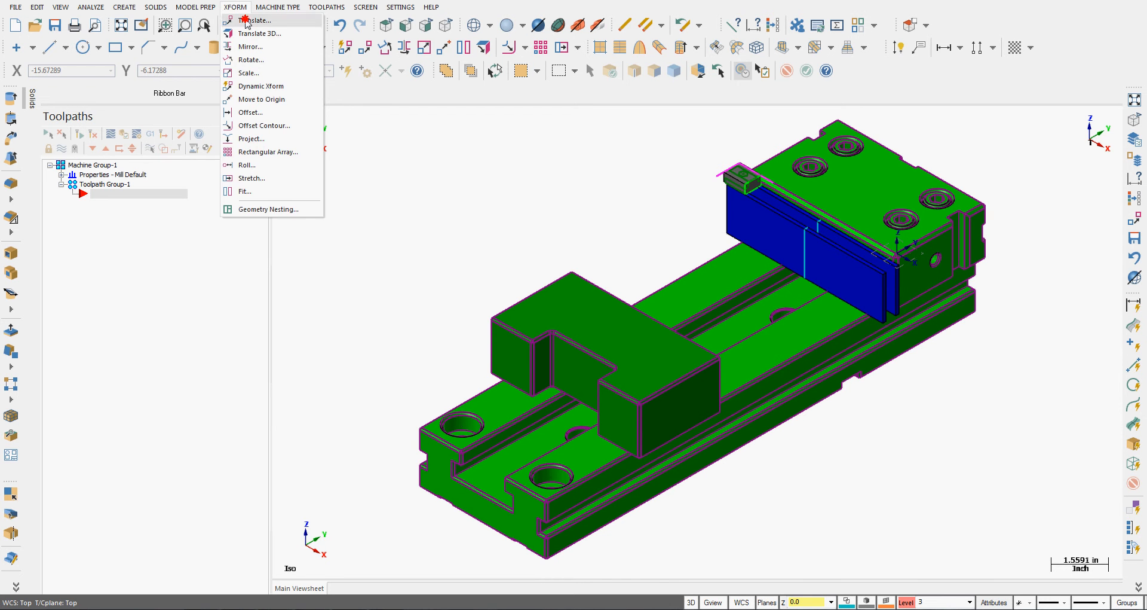
click(247, 20)
click(446, 70)
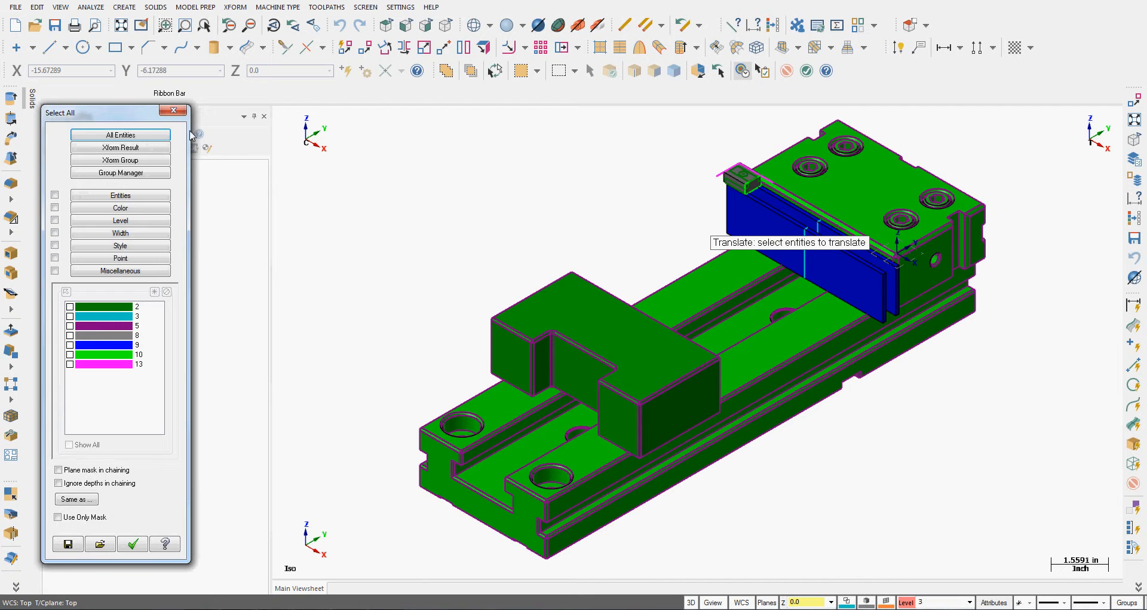
click(120, 134)
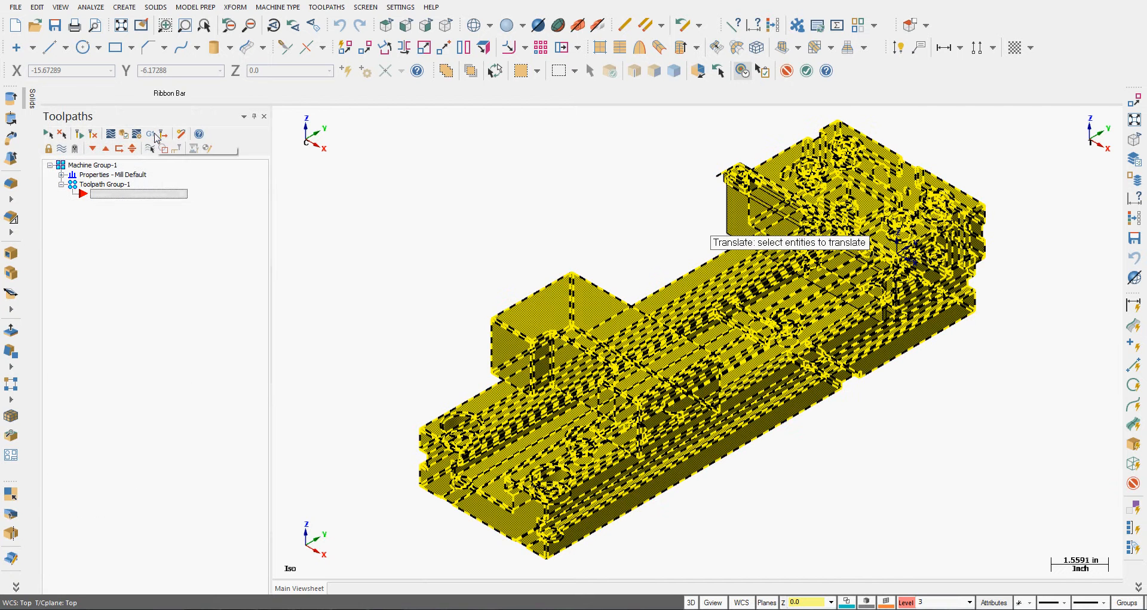
click(806, 72)
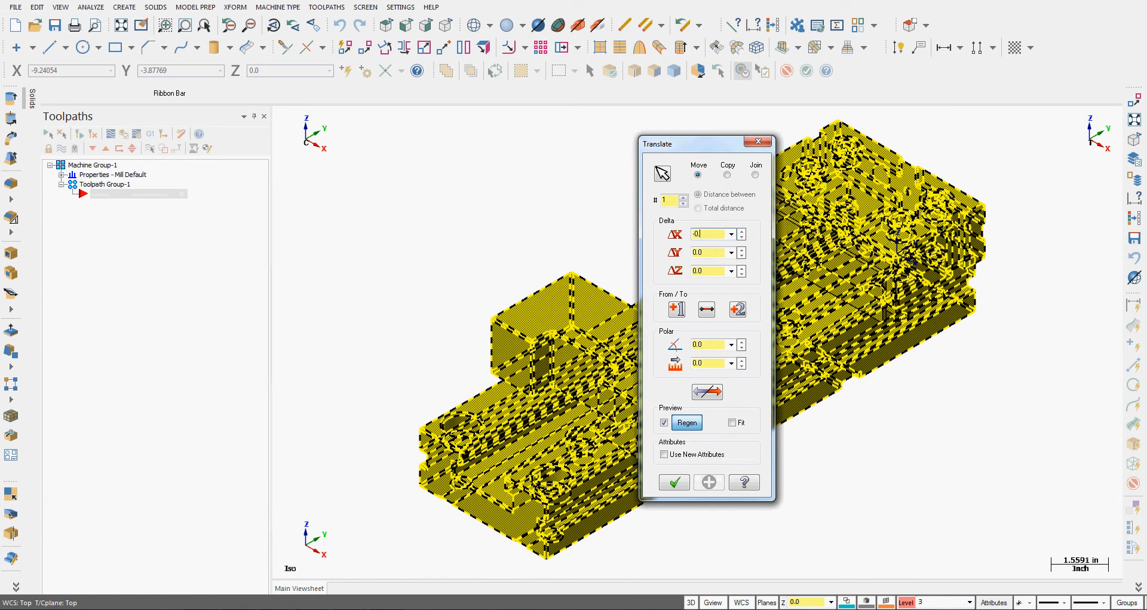
key(Return)
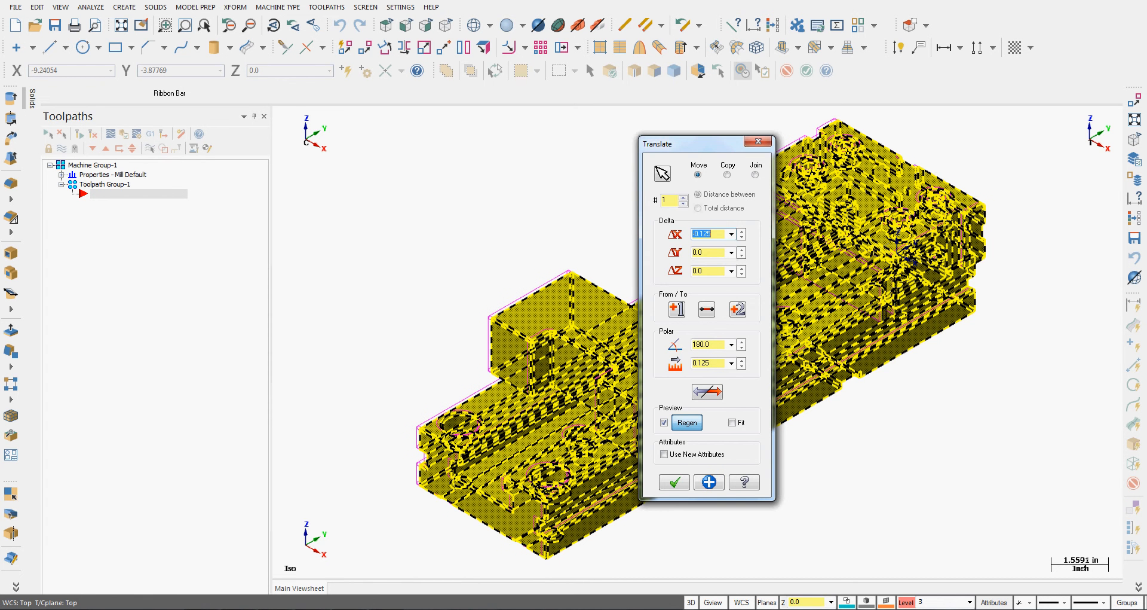
click(674, 483)
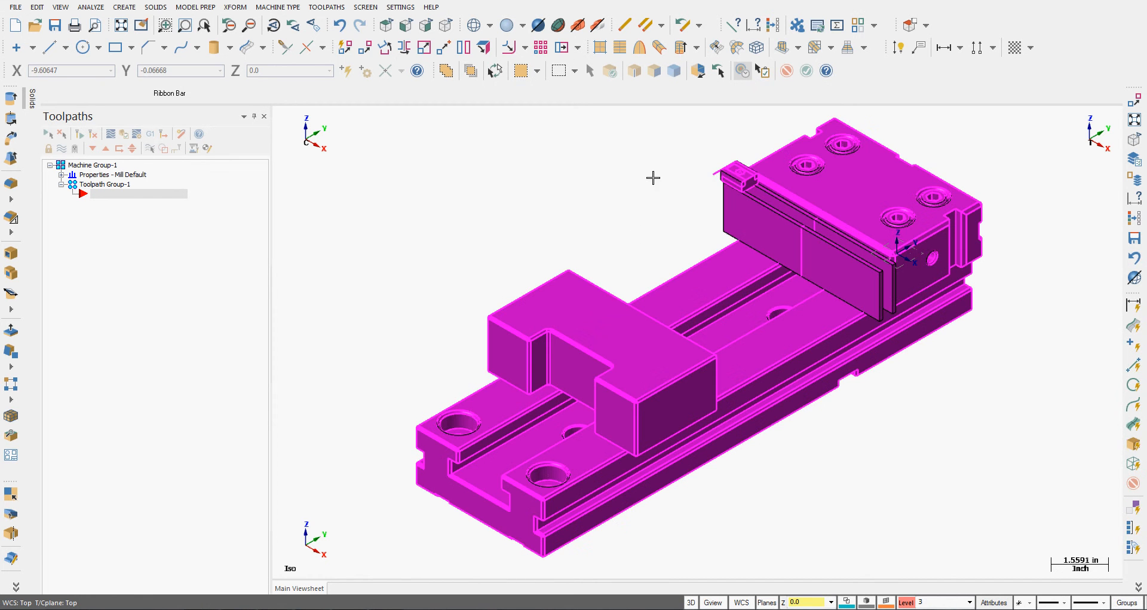
click(775, 28)
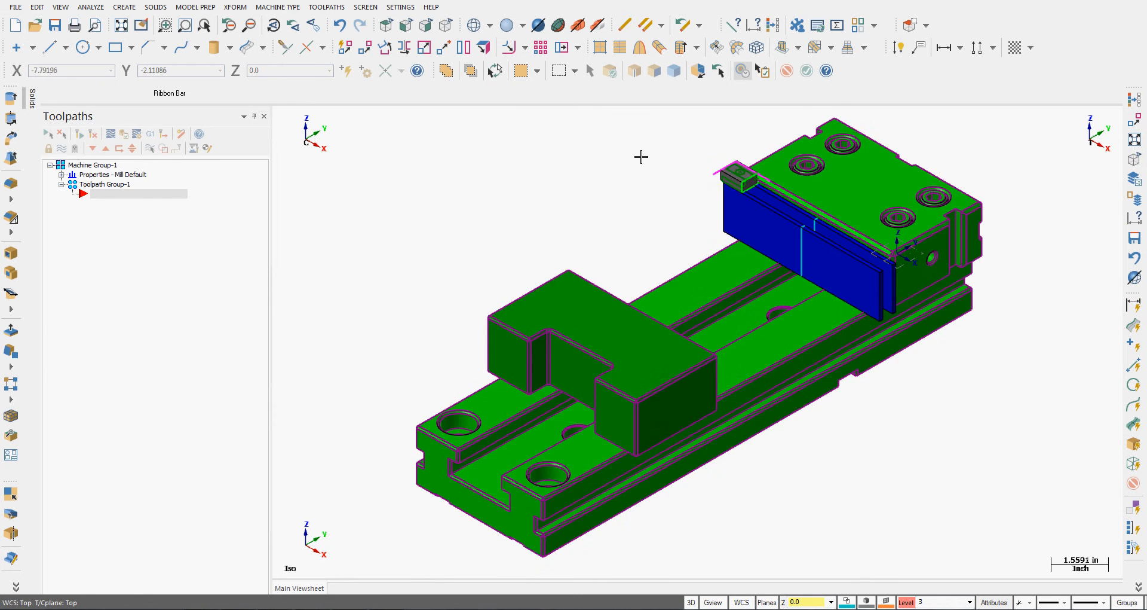
Step: Turn all levels back on to display the block at the origin with the vise setup
click(906, 603)
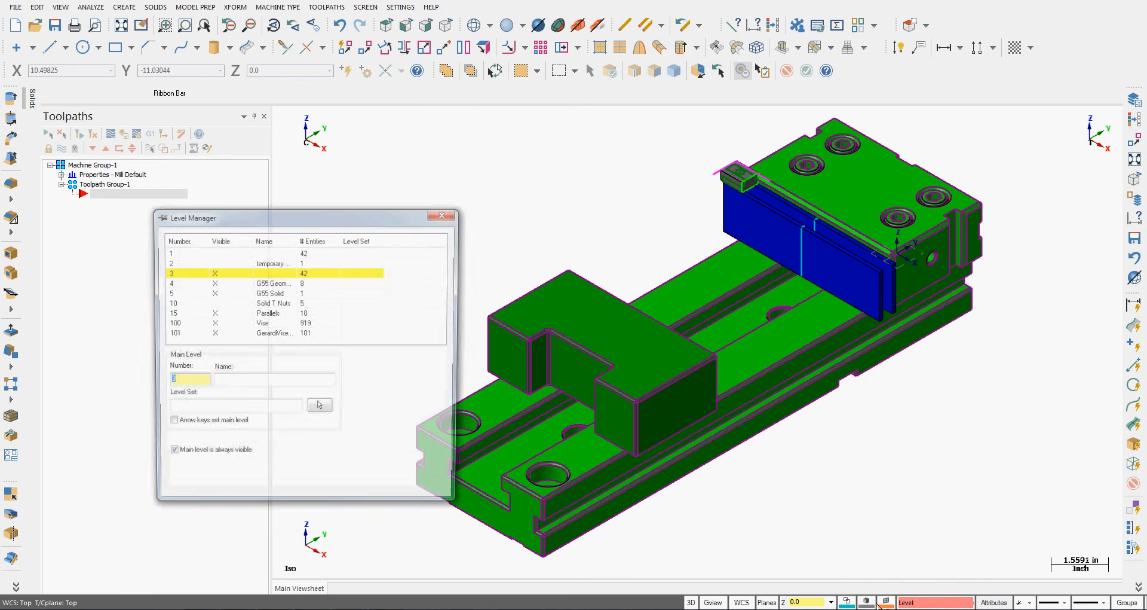
click(186, 488)
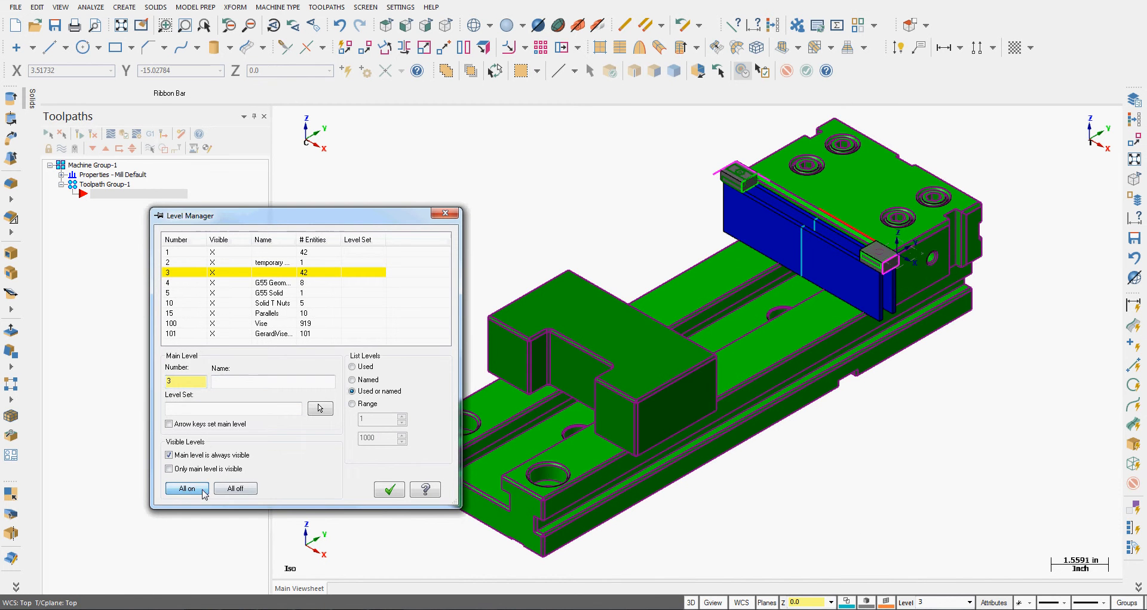
click(389, 488)
Step: Measure the distance from the origin block's lower front corner to the upper end corner of the front parallel
scroll(868, 258, down, 1)
scroll(868, 259, up, 5)
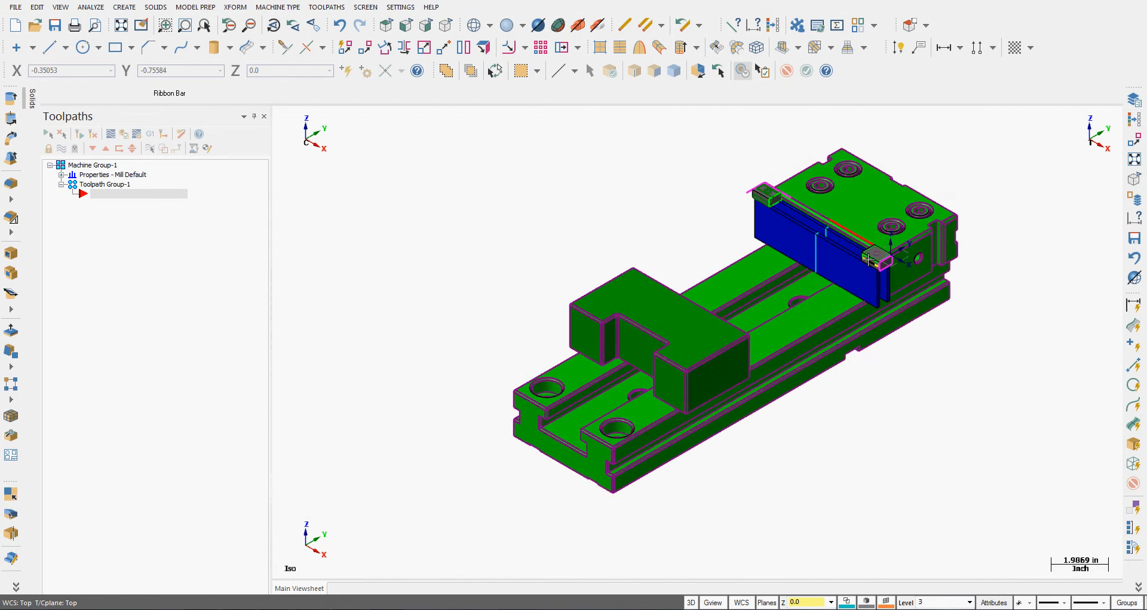
mouse_move(860, 287)
middle_down()
mouse_move(929, 255)
mouse_move(915, 274)
middle_up()
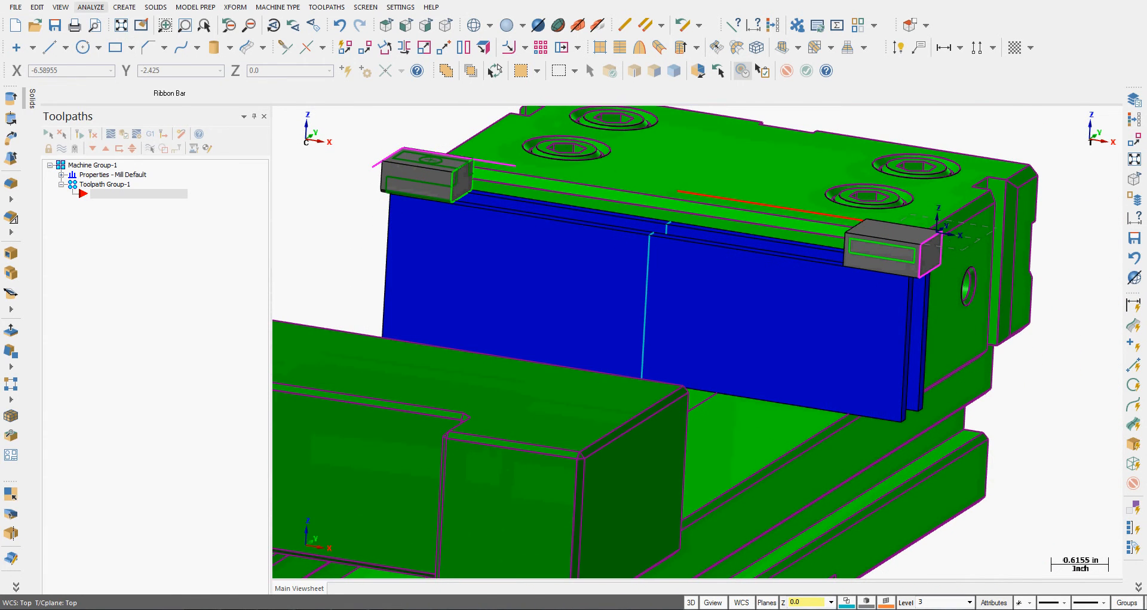
click(98, 10)
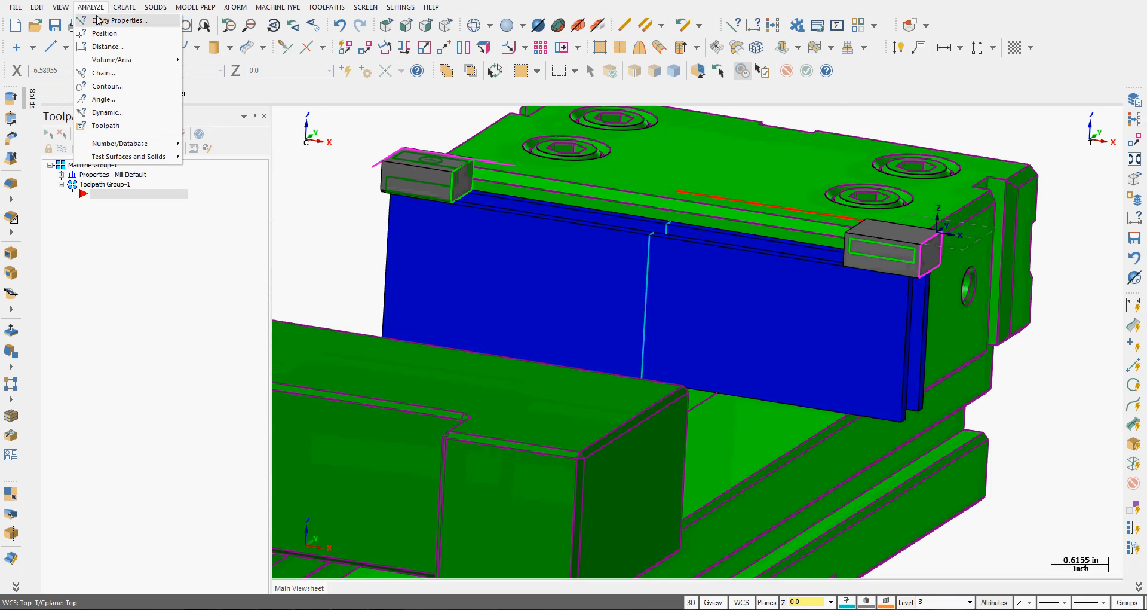
click(105, 47)
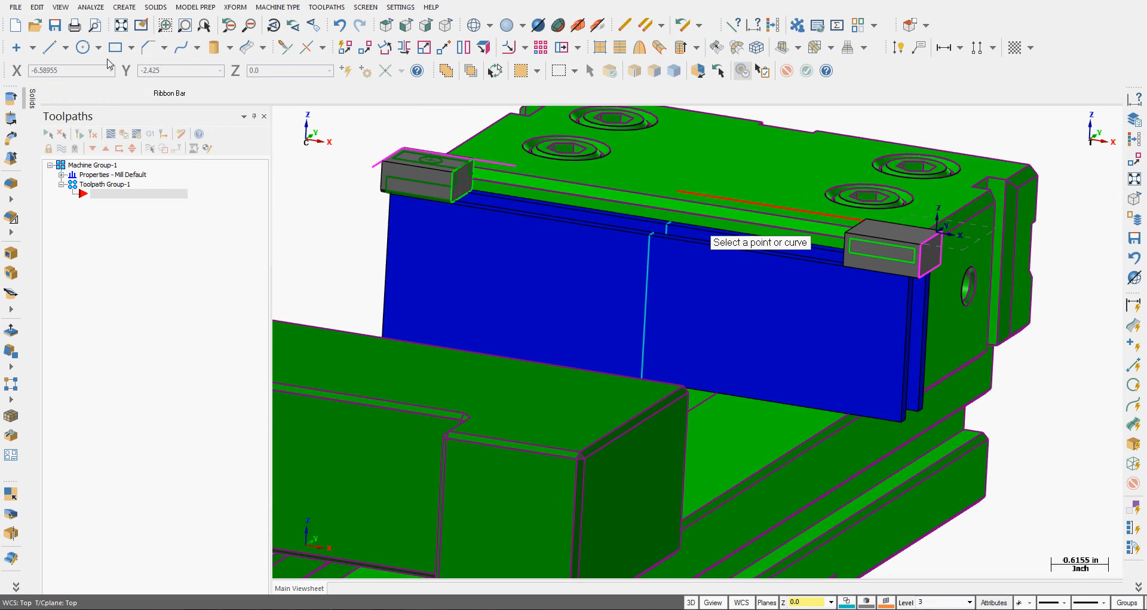
click(913, 274)
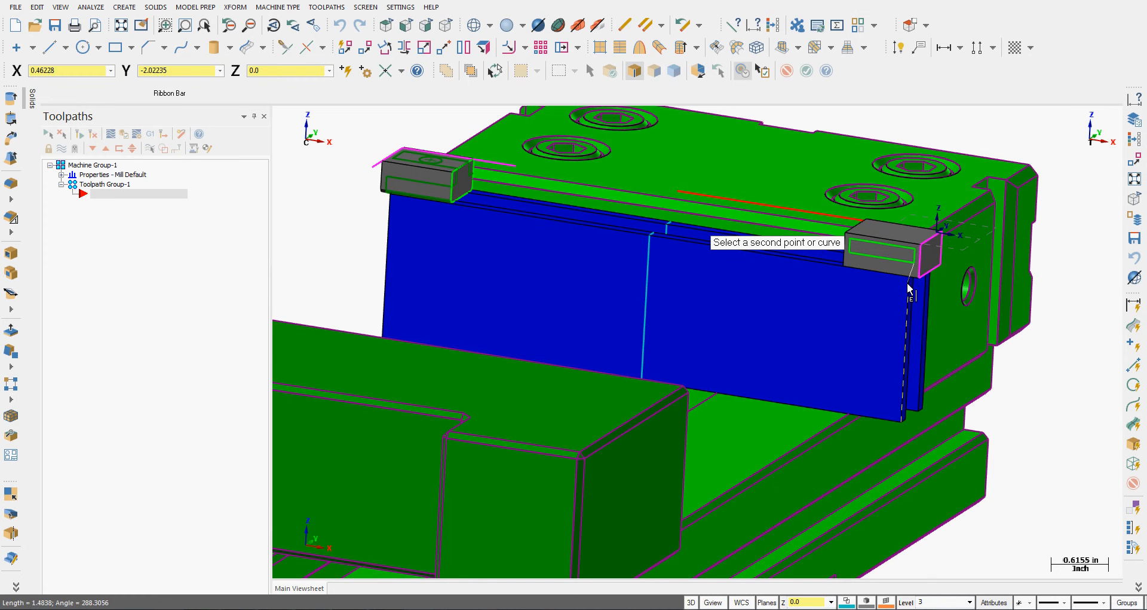
click(908, 288)
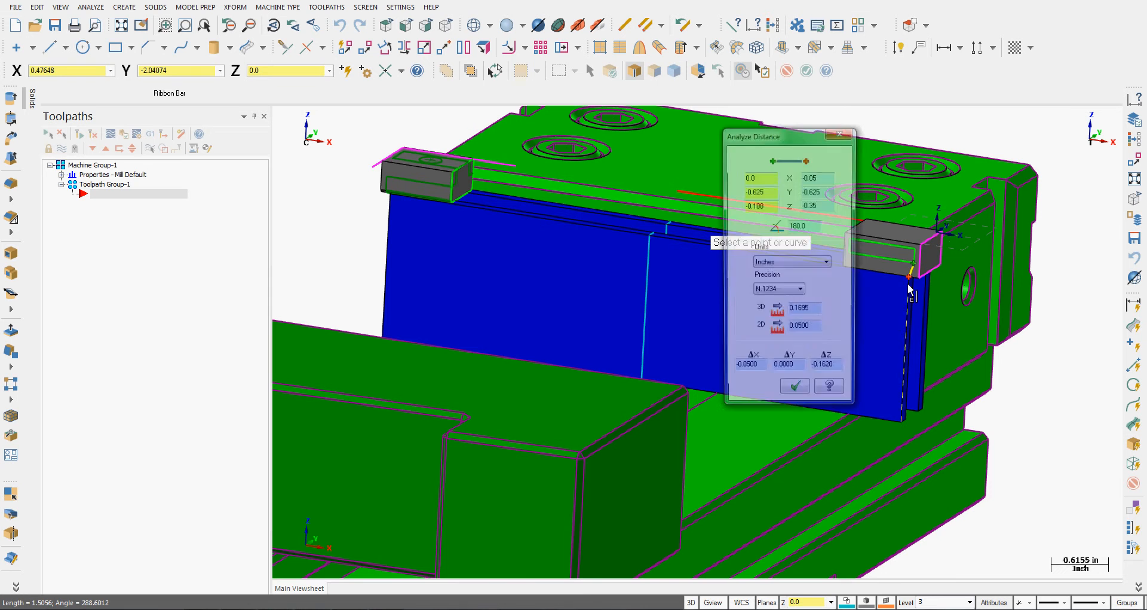
click(805, 397)
mouse_move(961, 336)
middle_down()
mouse_move(740, 338)
mouse_move(758, 338)
mouse_move(777, 311)
mouse_move(753, 359)
mouse_move(915, 343)
mouse_move(746, 329)
middle_up()
scroll(755, 329, down, 6)
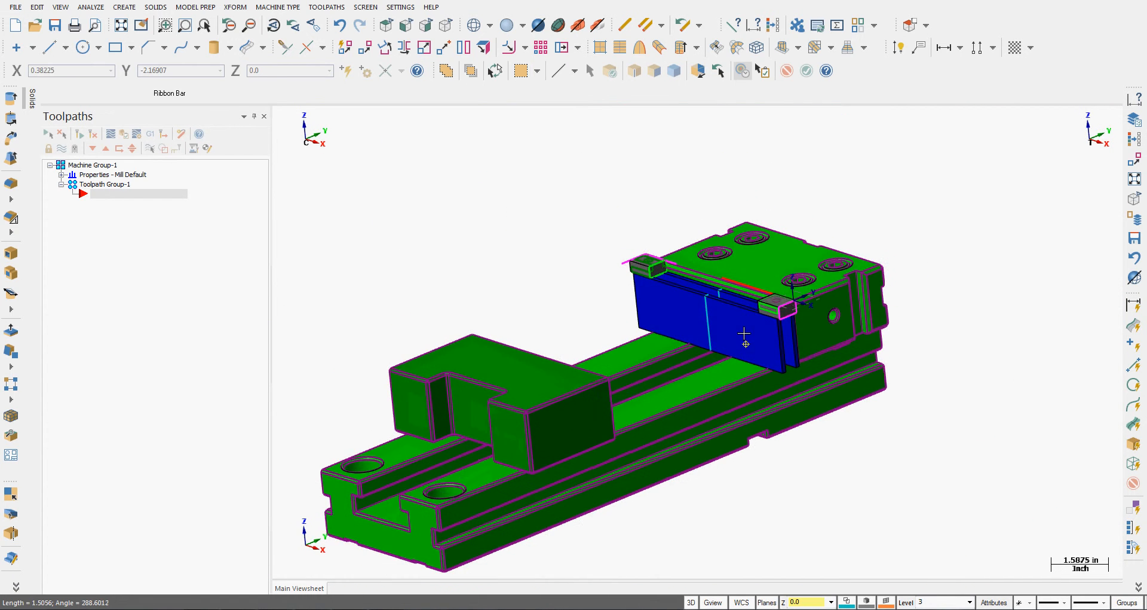
scroll(763, 326, down, 1)
scroll(761, 327, up, 1)
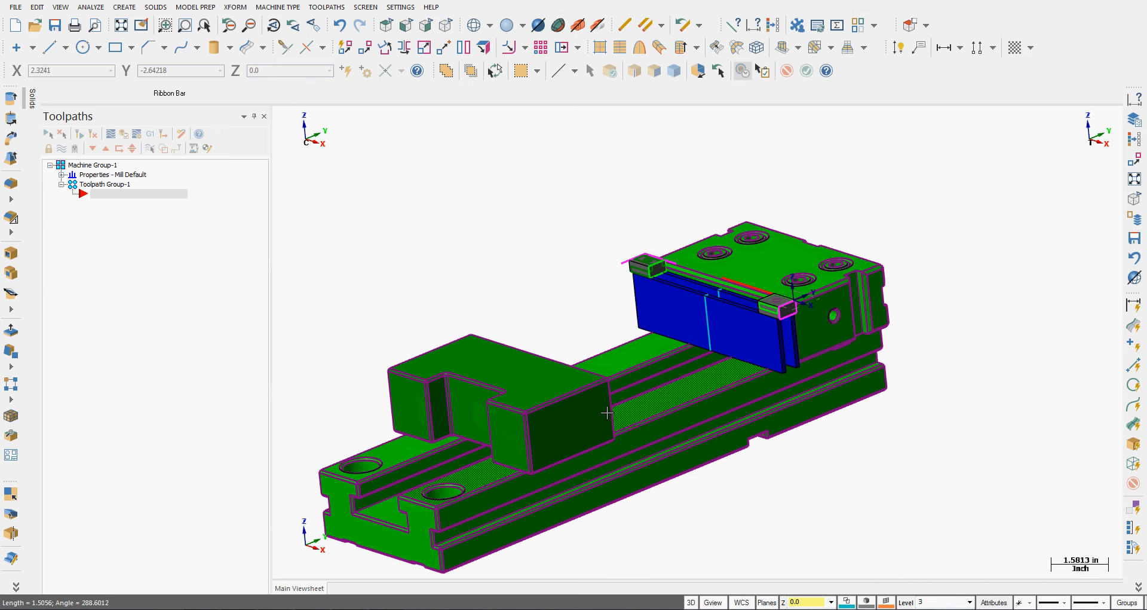
middle_drag(617, 412, 562, 420)
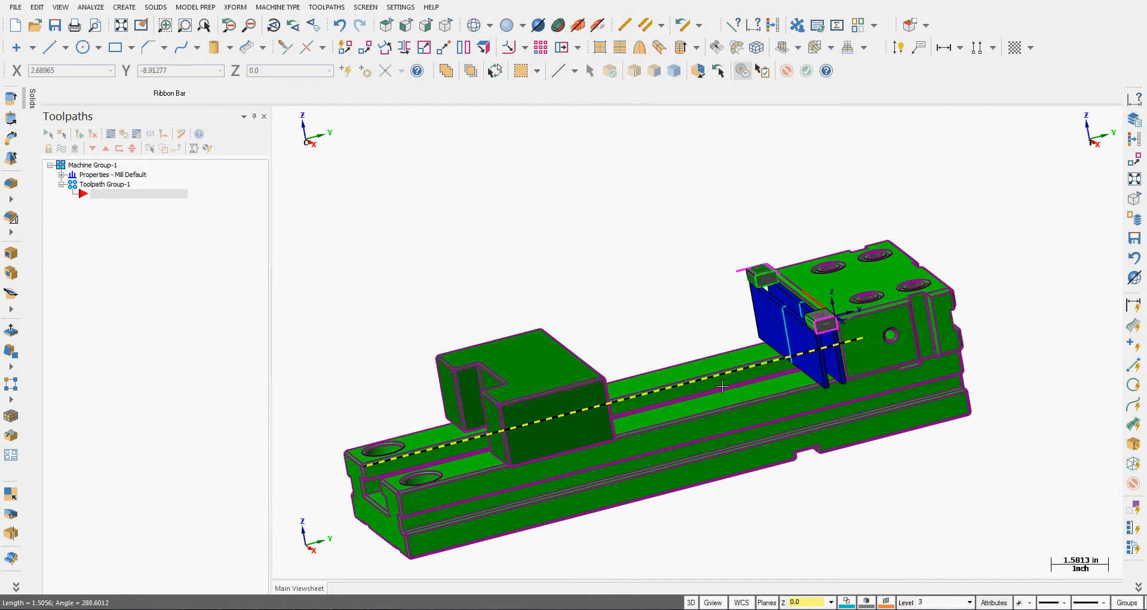
scroll(562, 421, down, 4)
scroll(562, 421, up, 3)
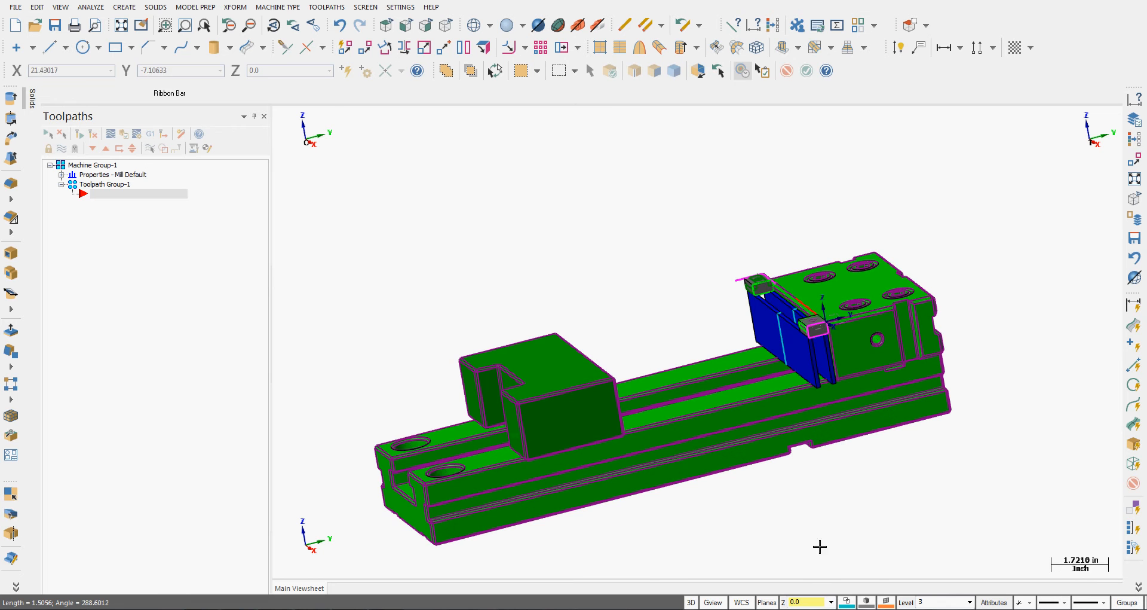
Step: Toggle the visibility of level 101 off and back on to check which part of the vise it holds
click(916, 603)
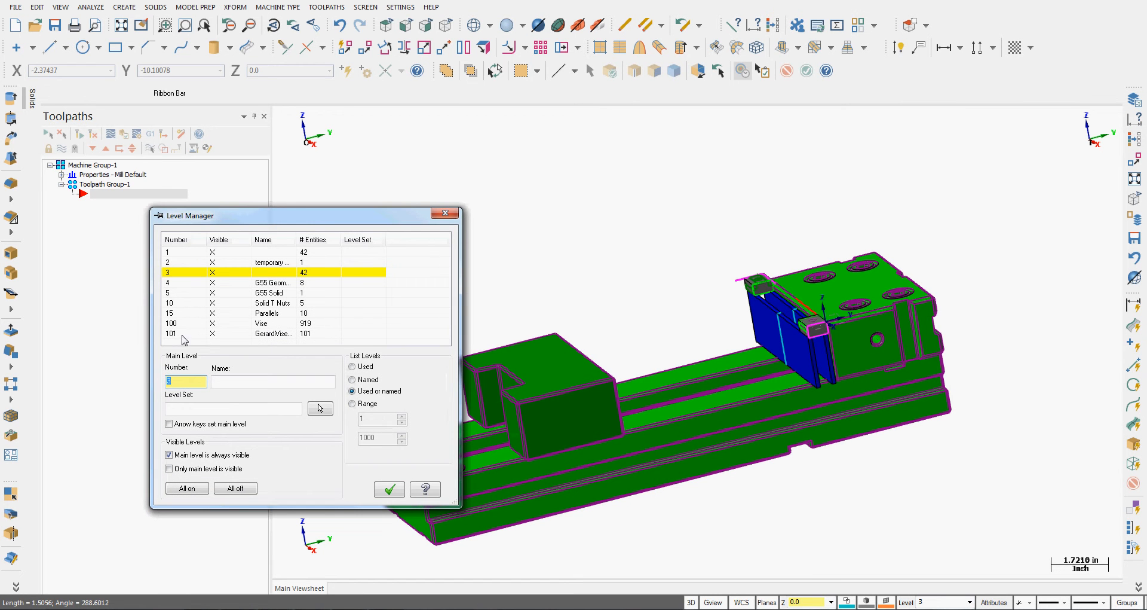
click(218, 333)
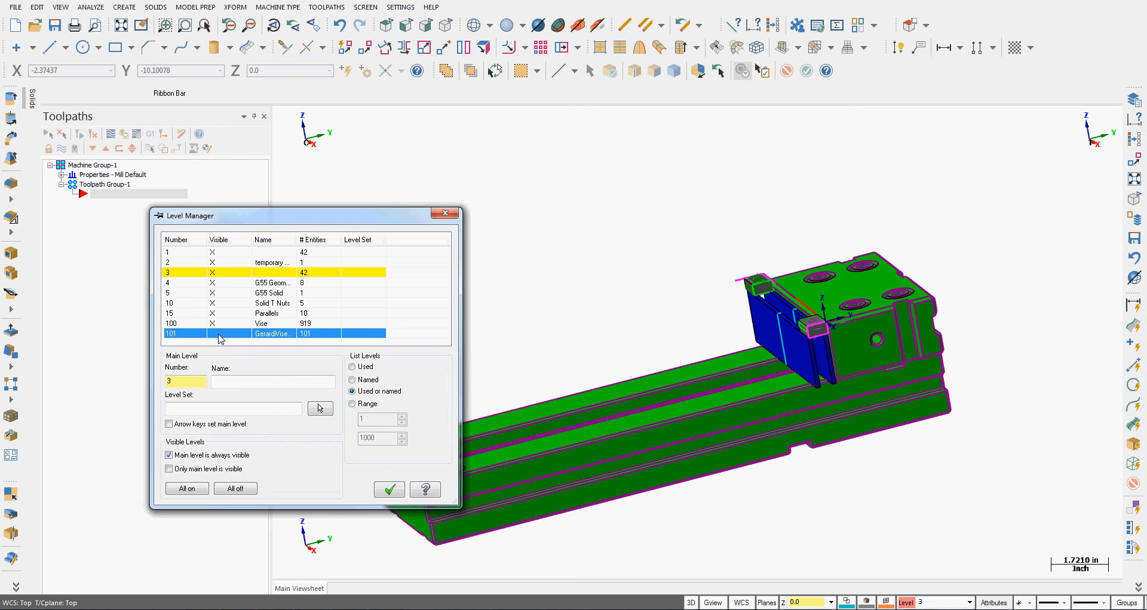
click(218, 333)
click(390, 490)
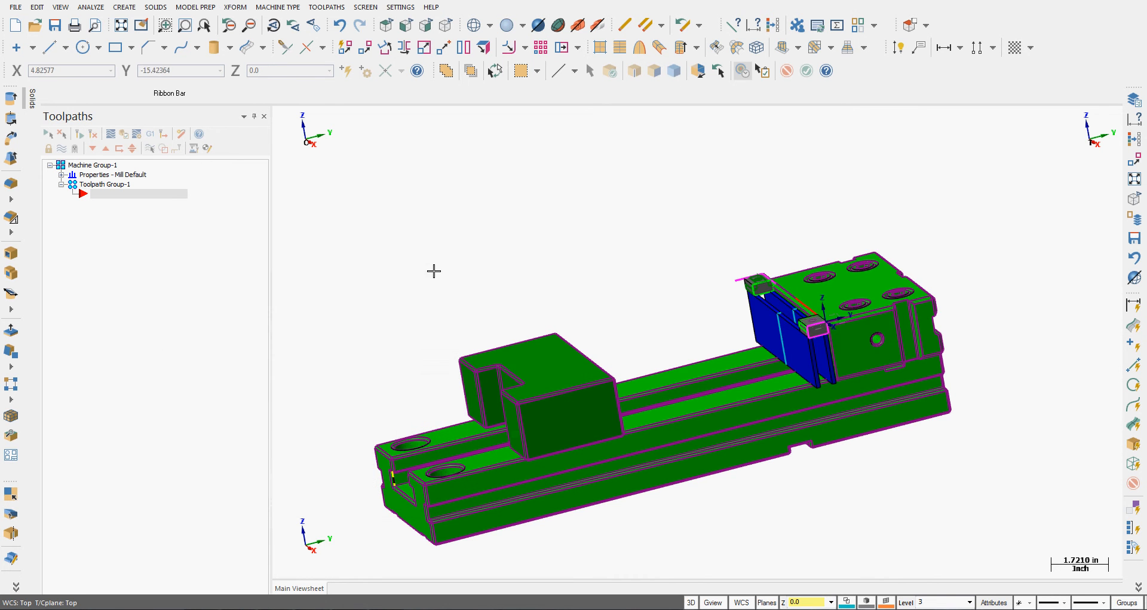
Step: Begin a Translate with all entities on level 101 (GerardiVise), the movable jaw, as the selection, using a level filter
click(235, 7)
click(247, 22)
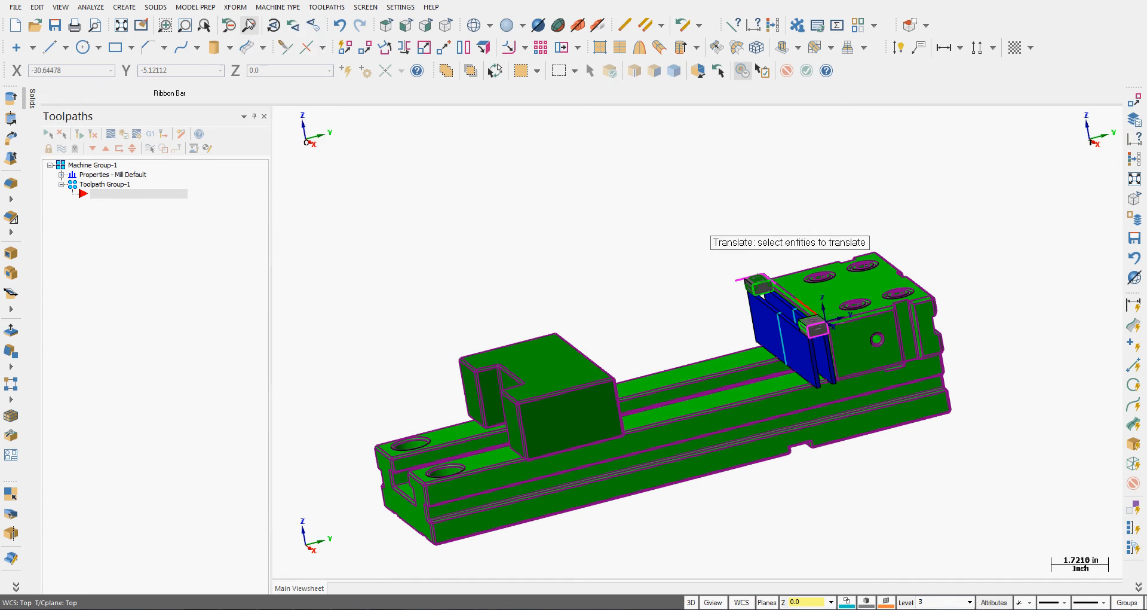
click(446, 71)
click(54, 221)
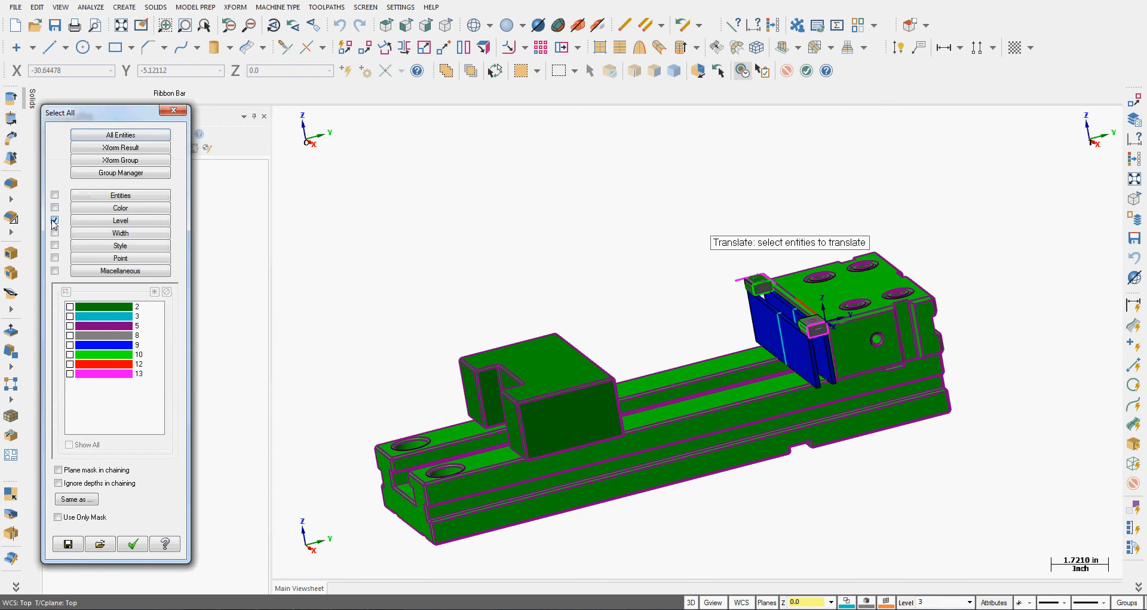
click(92, 223)
click(70, 383)
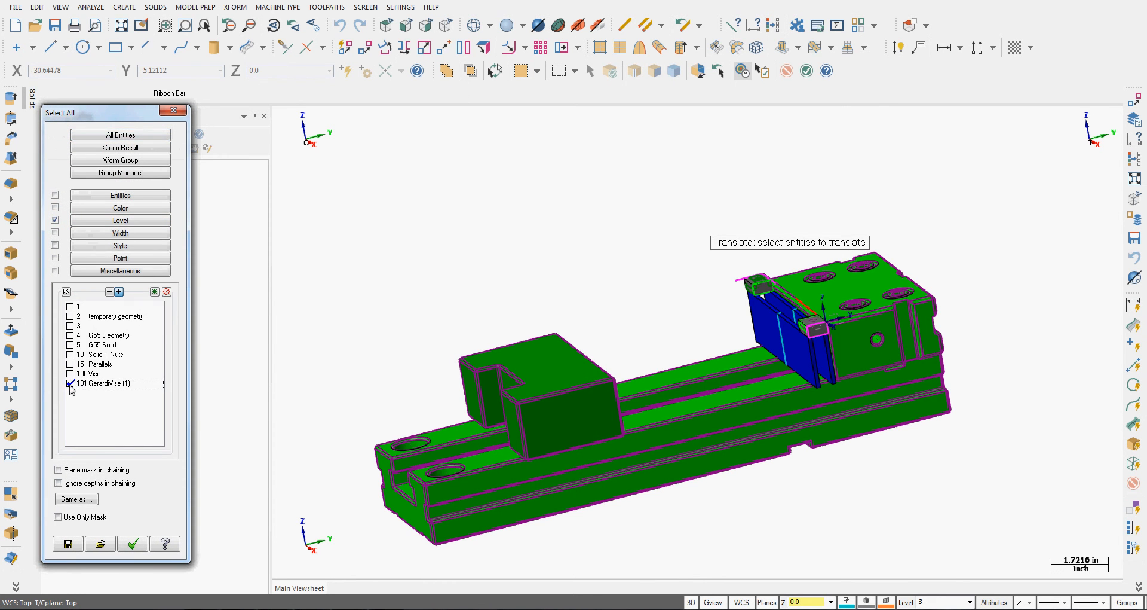
click(127, 539)
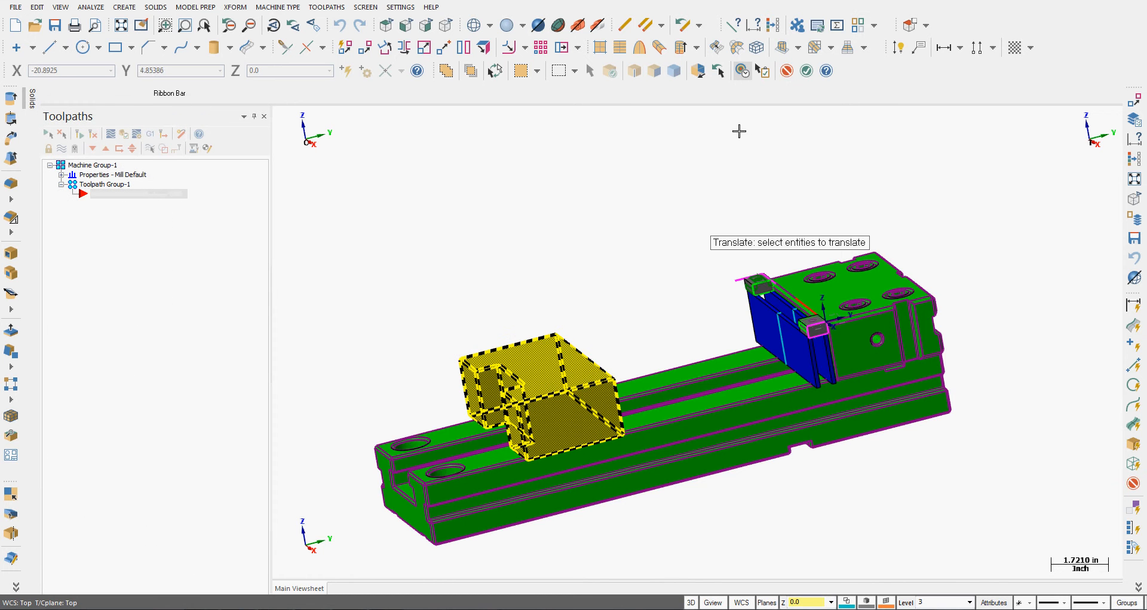
click(806, 72)
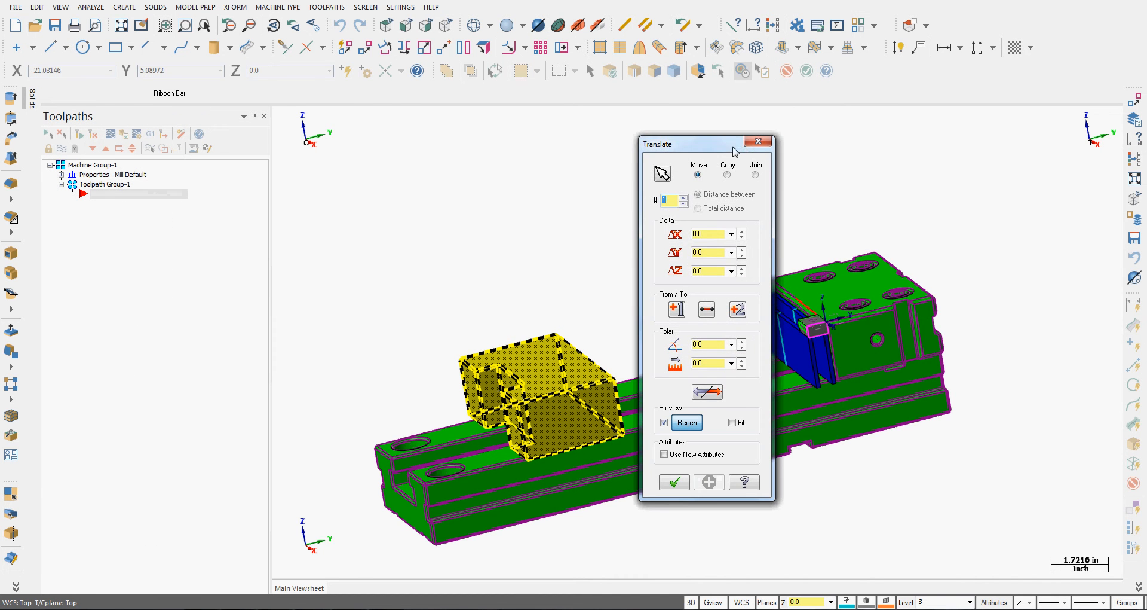
Step: Move the jaw 6.08573 in Y, taking the distance between the front parallel and the jaw face, and clear the transform colors
drag(725, 150, 366, 78)
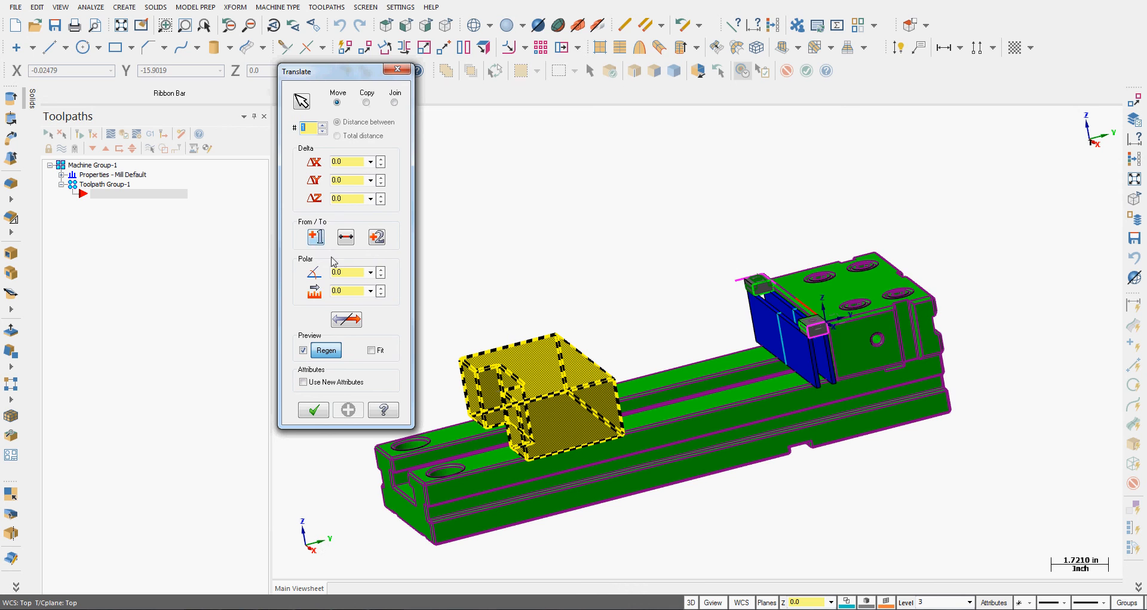
right_click(348, 180)
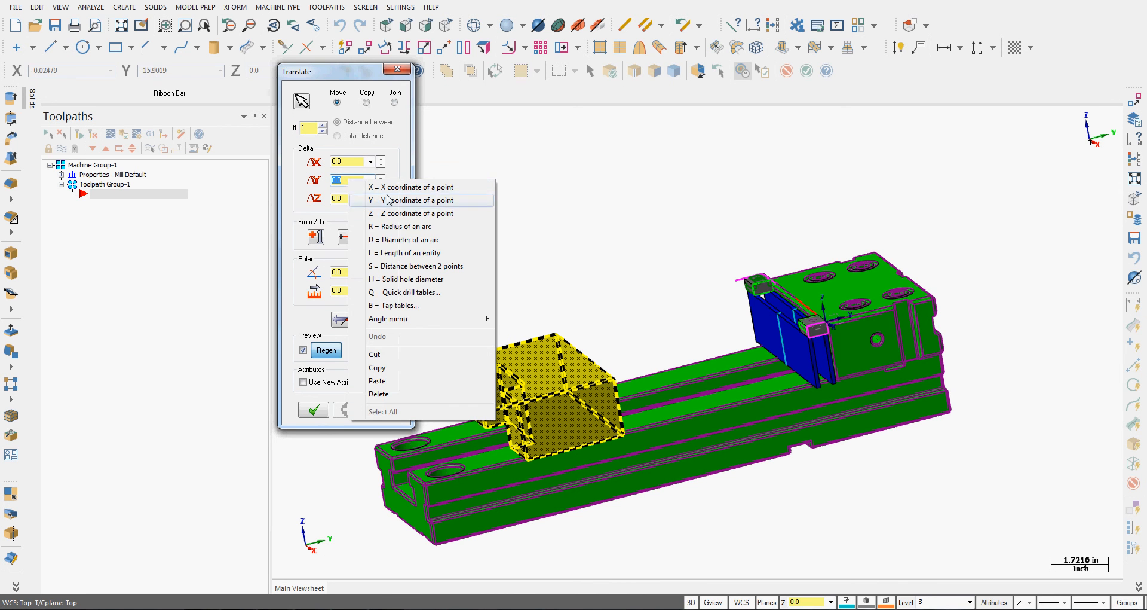
click(436, 266)
scroll(688, 338, up, 3)
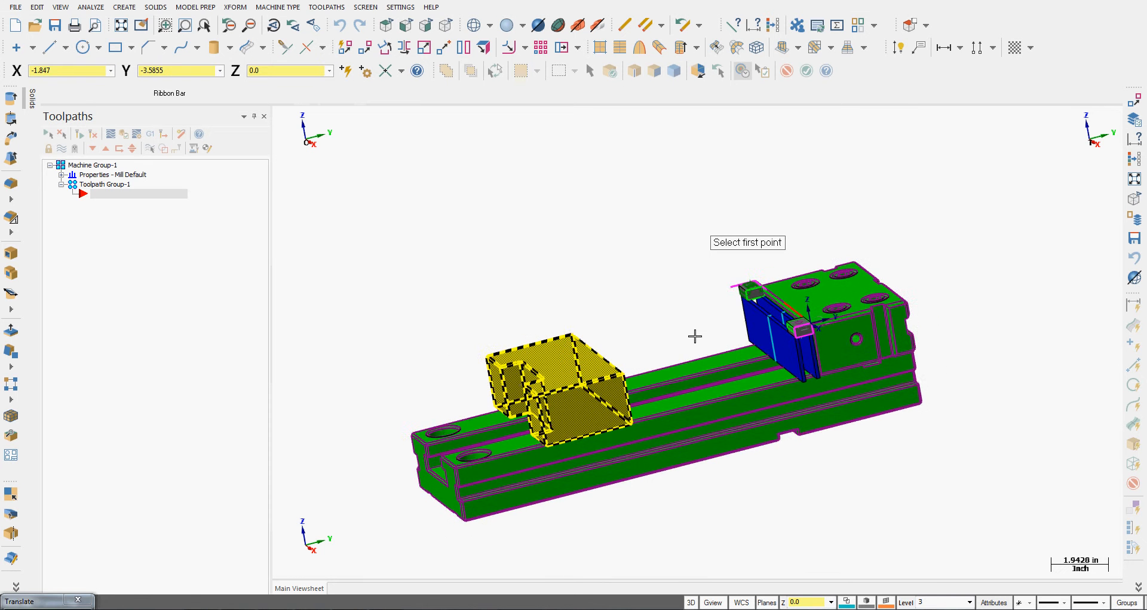
scroll(761, 328, up, 3)
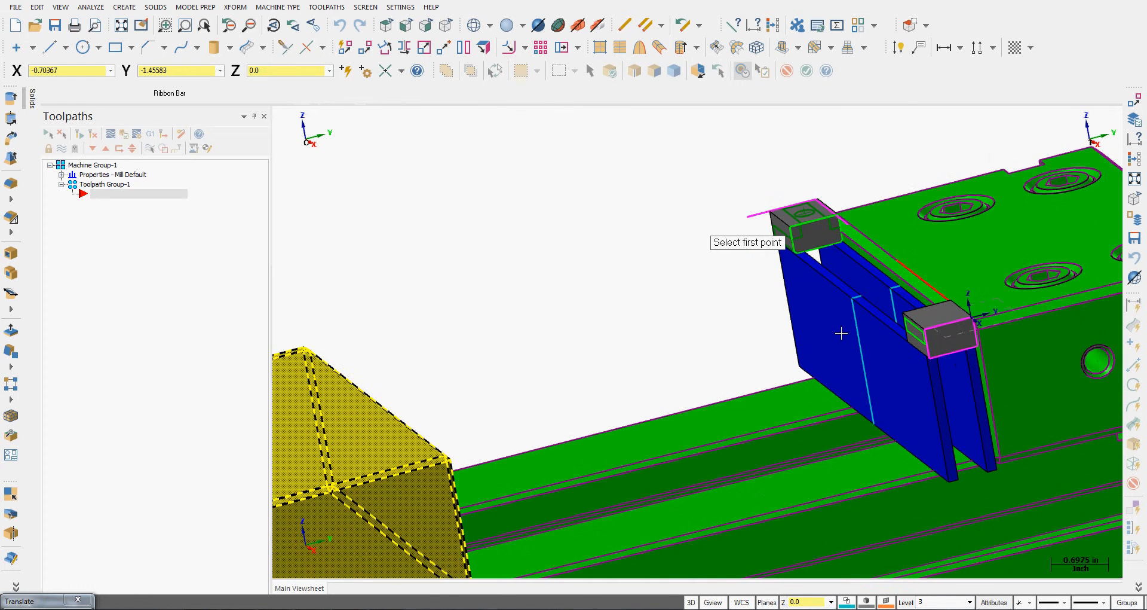
click(853, 300)
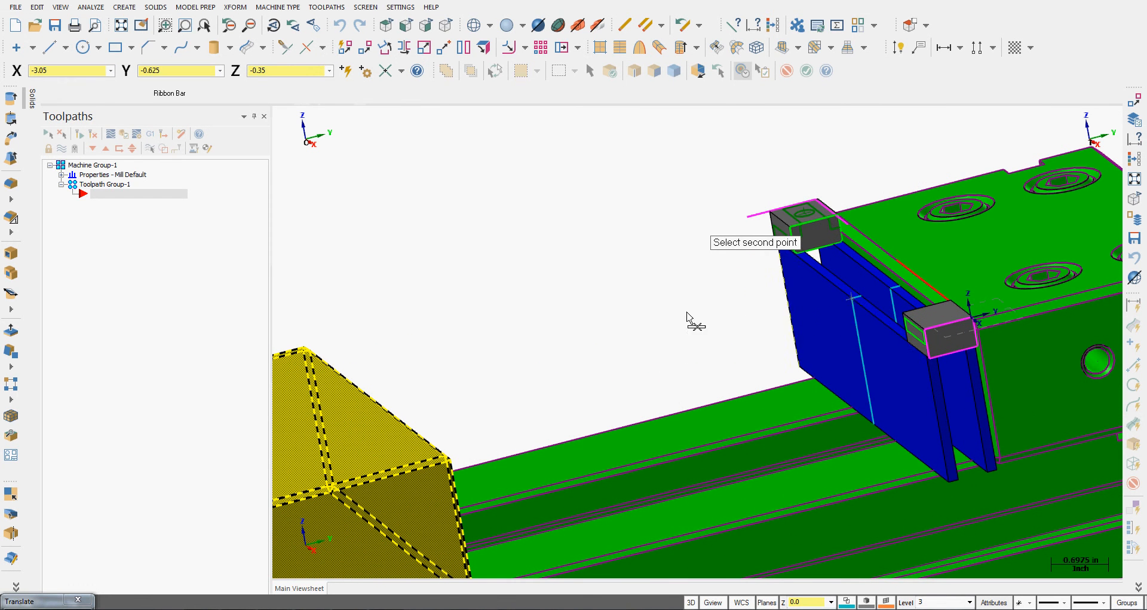
middle_drag(687, 320, 594, 320)
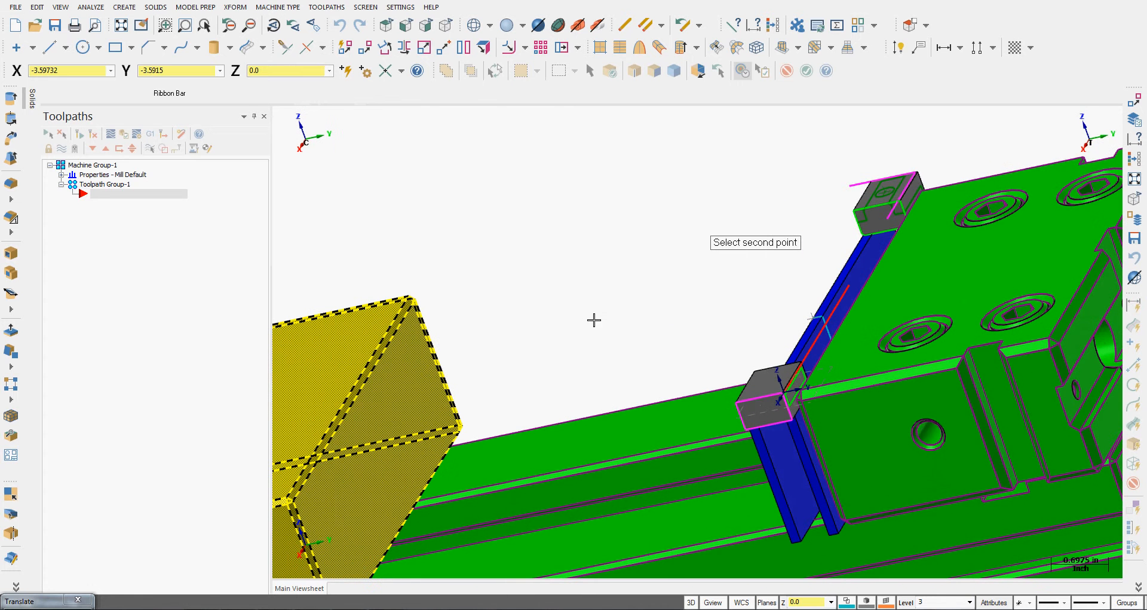
click(356, 400)
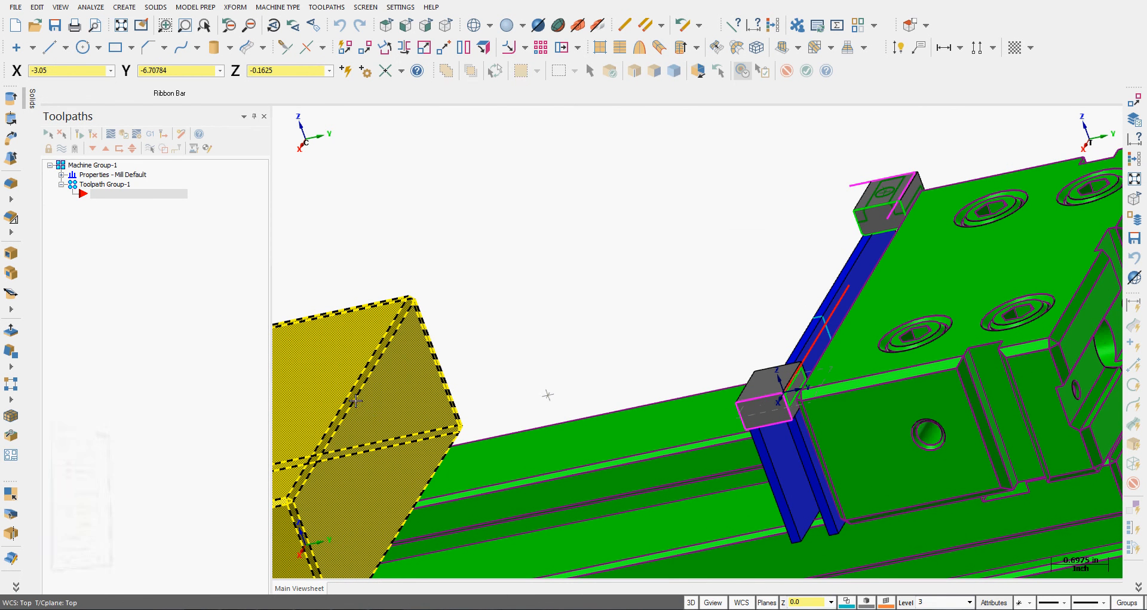
middle_drag(502, 387, 482, 384)
scroll(482, 385, down, 3)
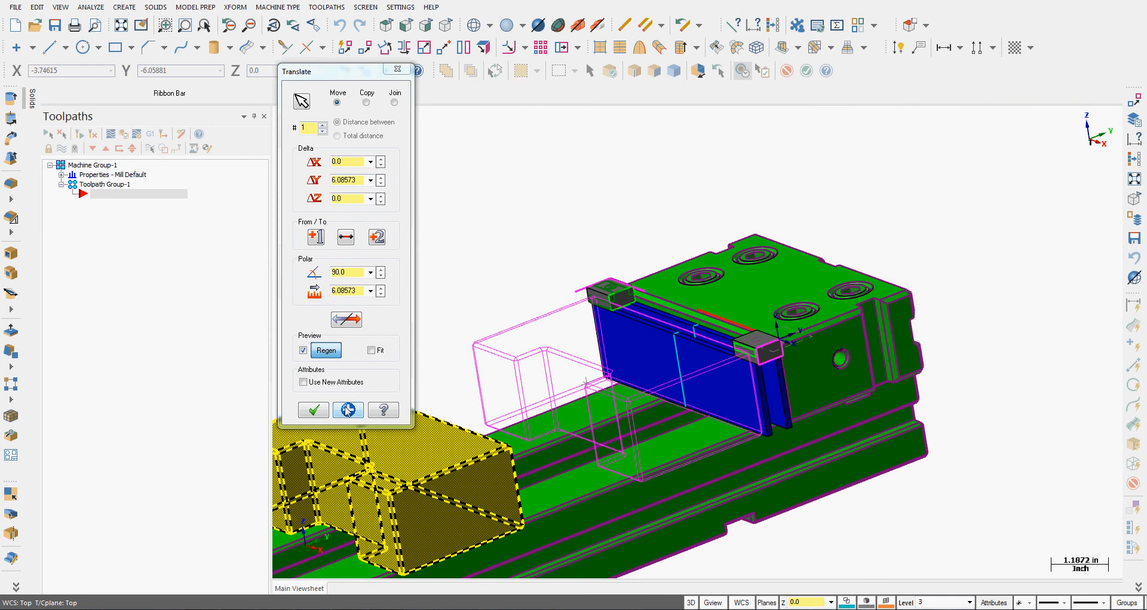
click(314, 410)
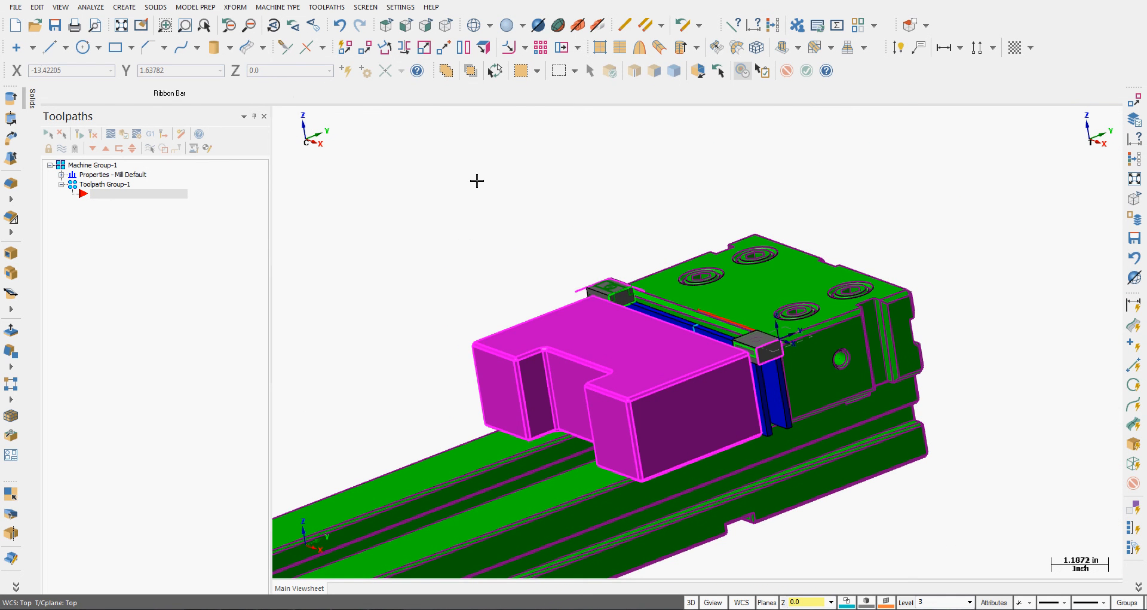
click(773, 25)
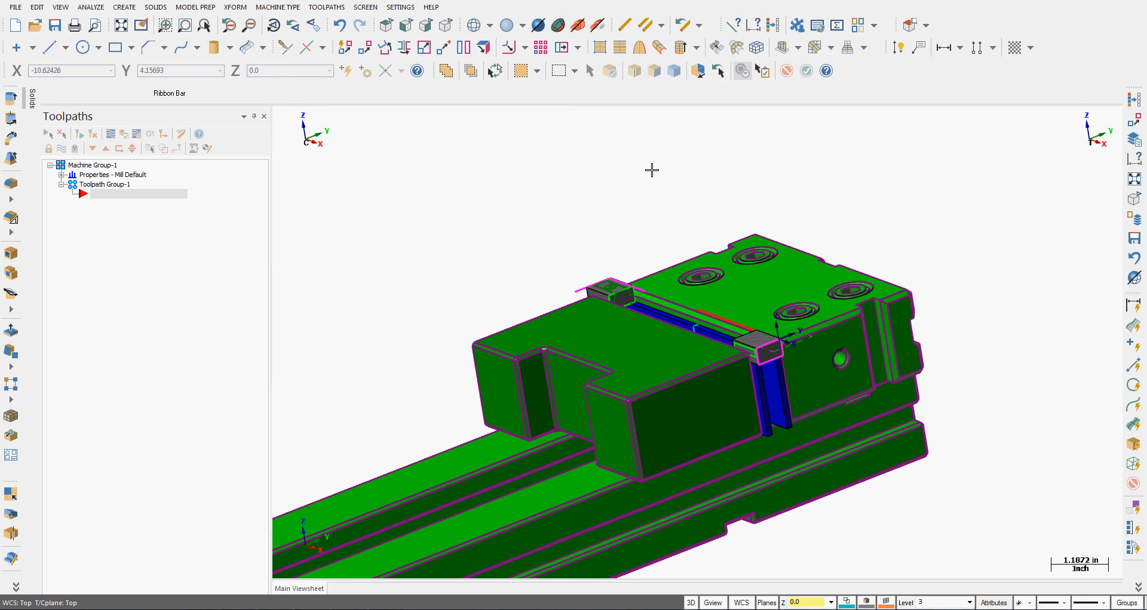
Step: Examine the contact between the movable jaw, the parallels and the block up close, ending with a fitted isometric view of the whole vise
middle_drag(653, 169, 610, 181)
scroll(705, 349, down, 2)
scroll(712, 356, up, 4)
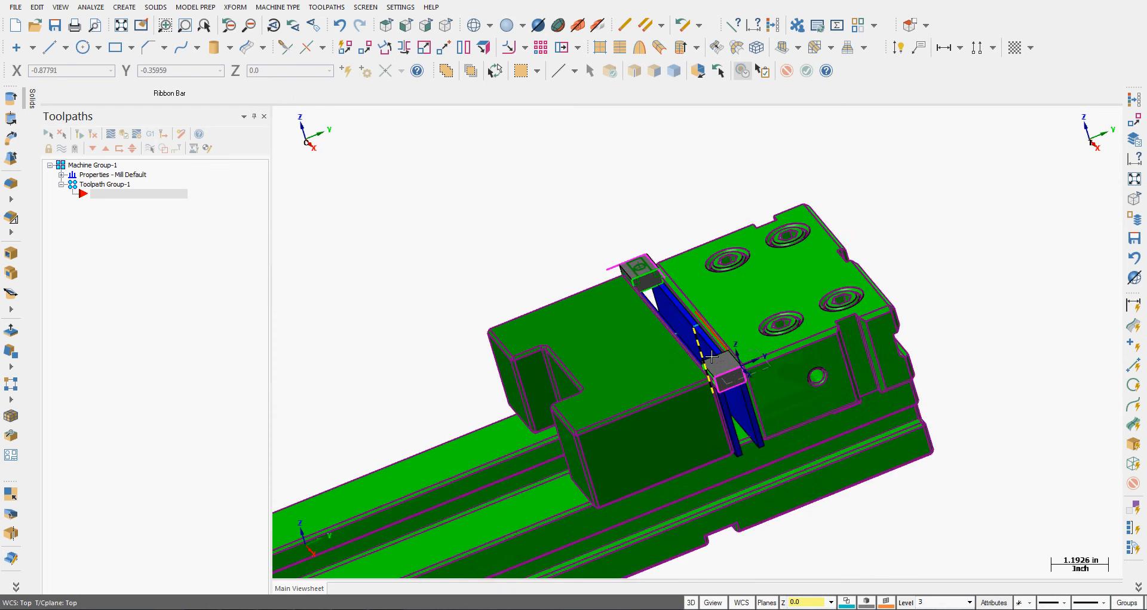
scroll(712, 356, up, 3)
middle_drag(712, 356, 717, 452)
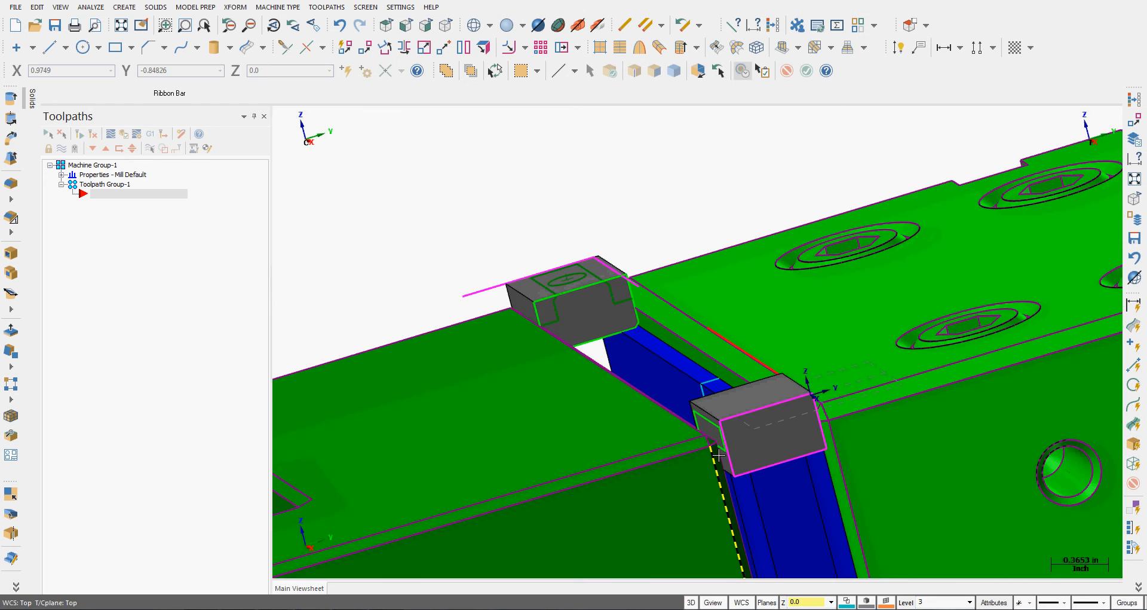
scroll(718, 454, up, 6)
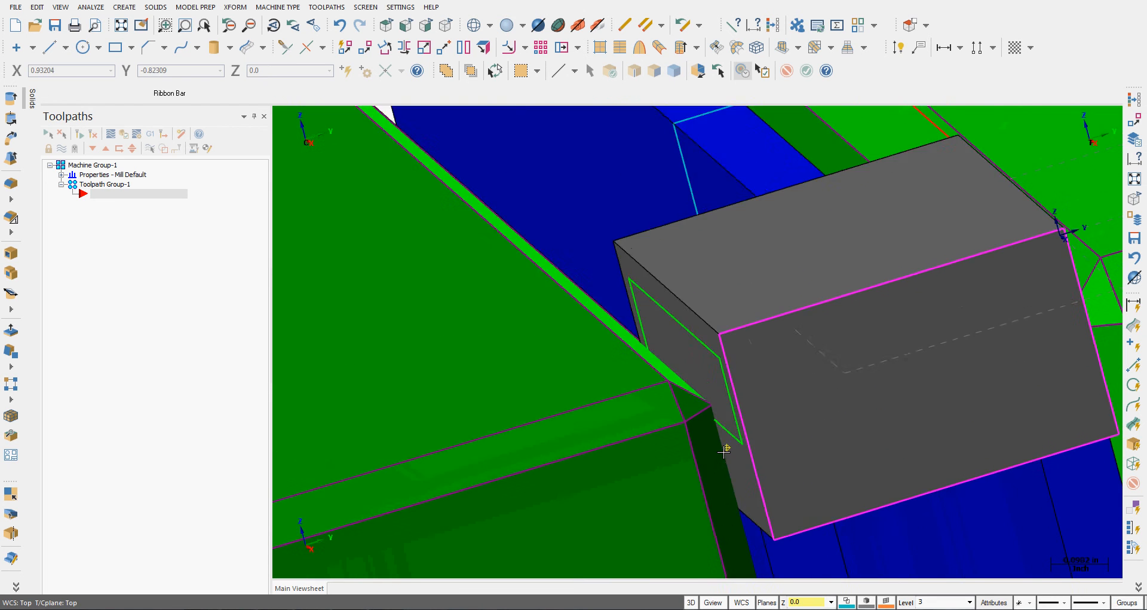
middle_drag(714, 457, 728, 447)
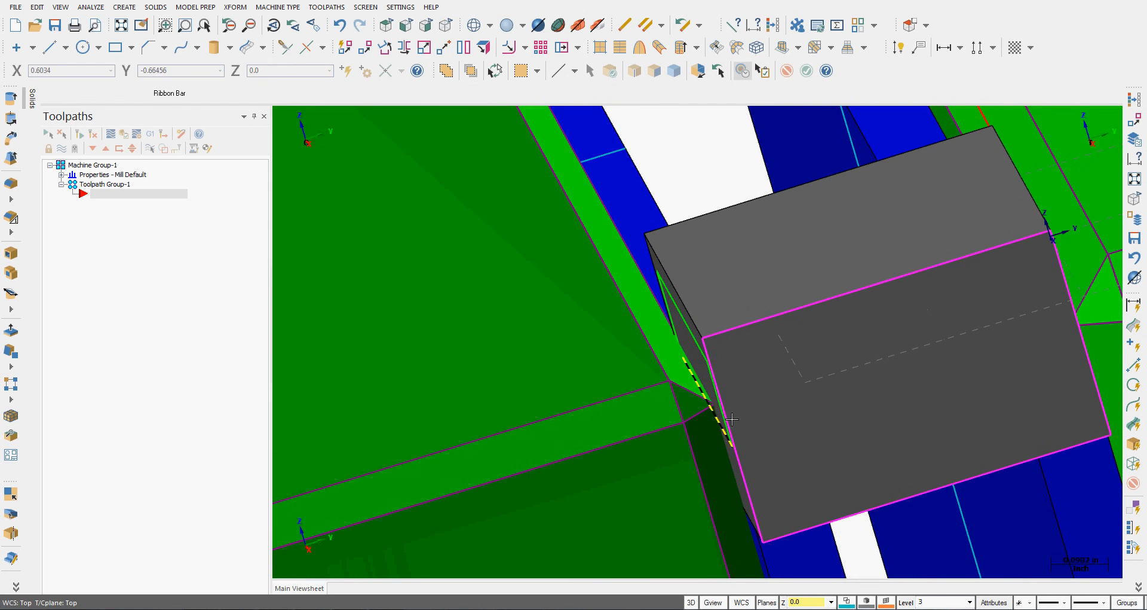
scroll(731, 446, down, 2)
scroll(741, 448, up, 2)
scroll(759, 451, down, 4)
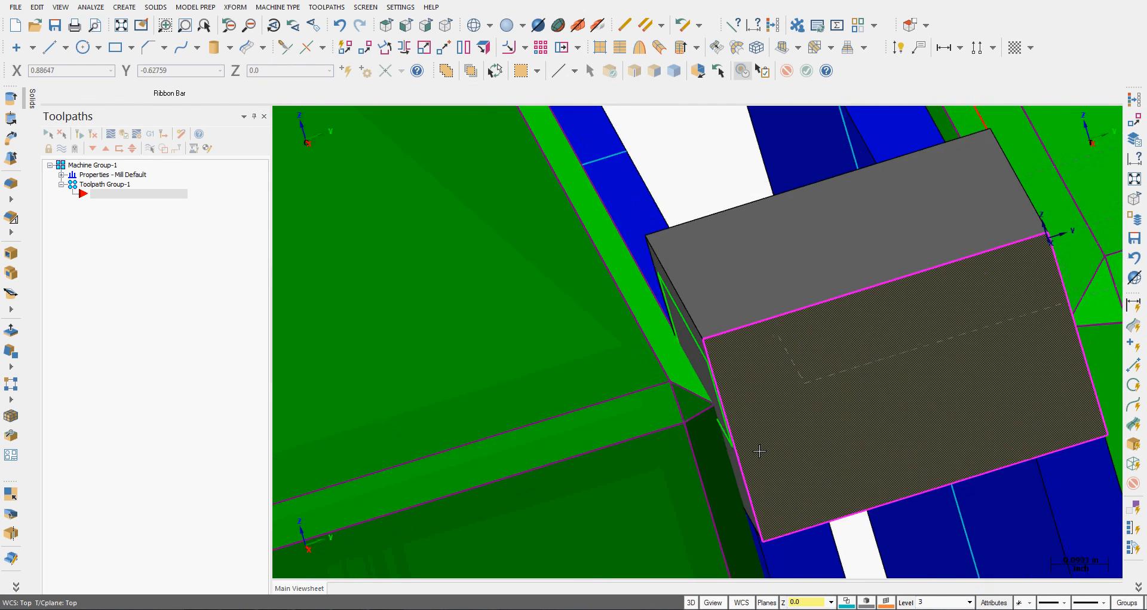
scroll(759, 451, down, 3)
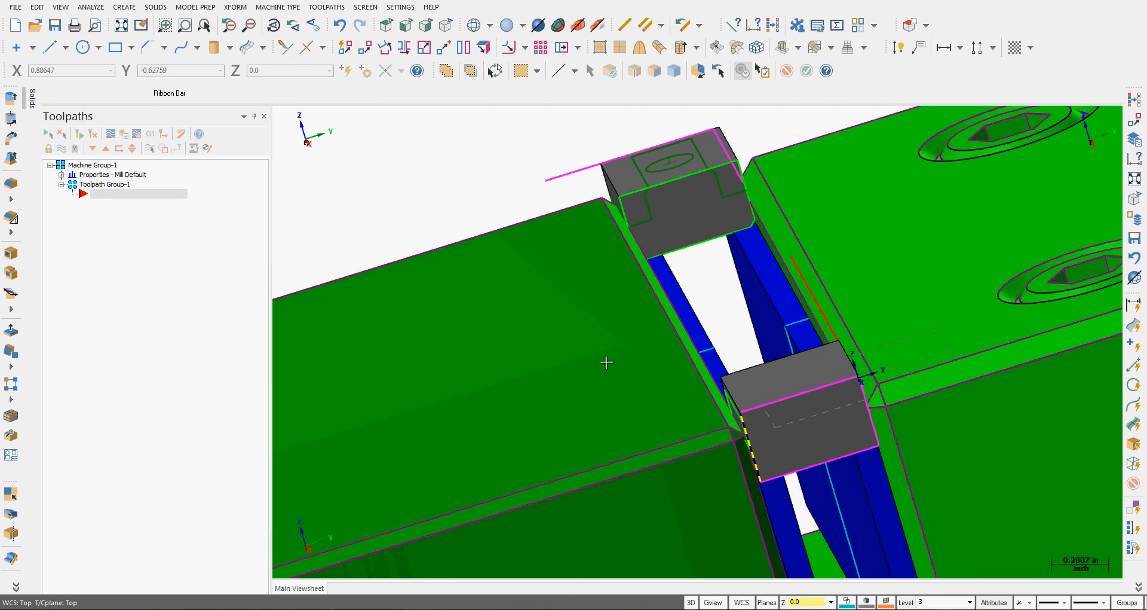
click(446, 25)
click(123, 28)
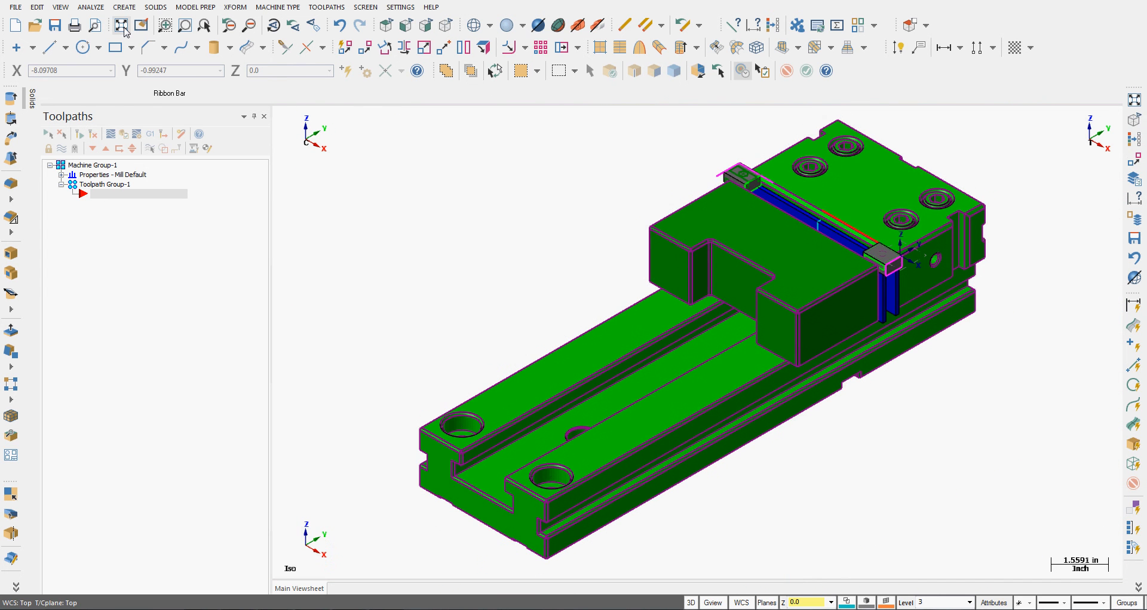